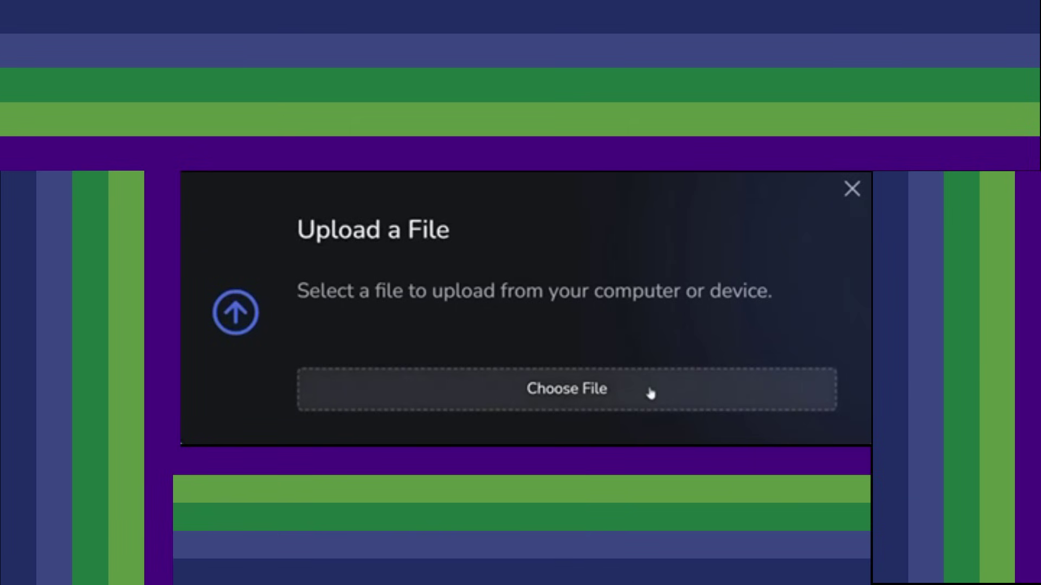
Choose a file in the intro upload dialog and copy the uploaded file's link.
left_click(584, 390)
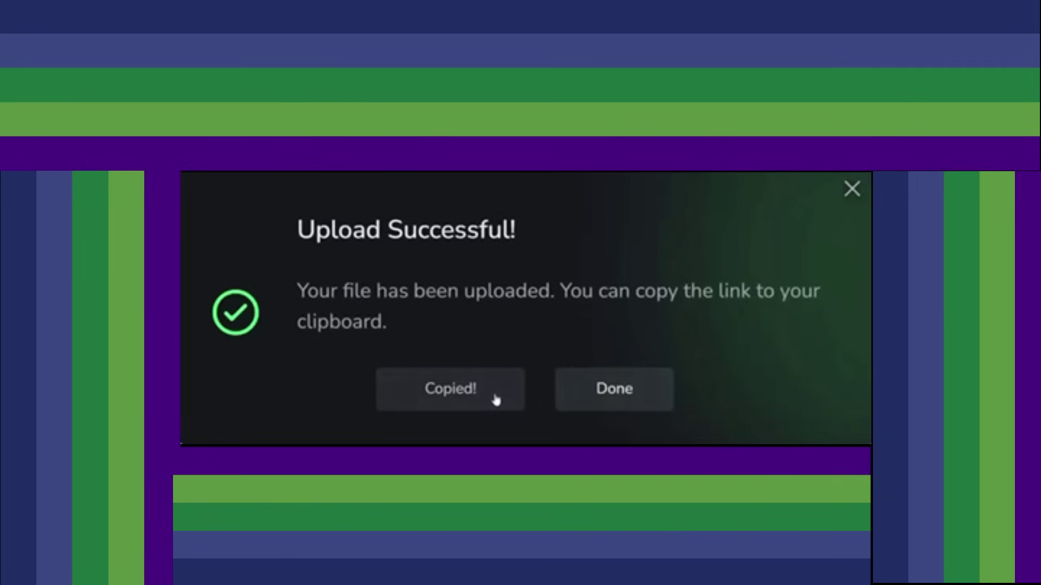
left_click(495, 399)
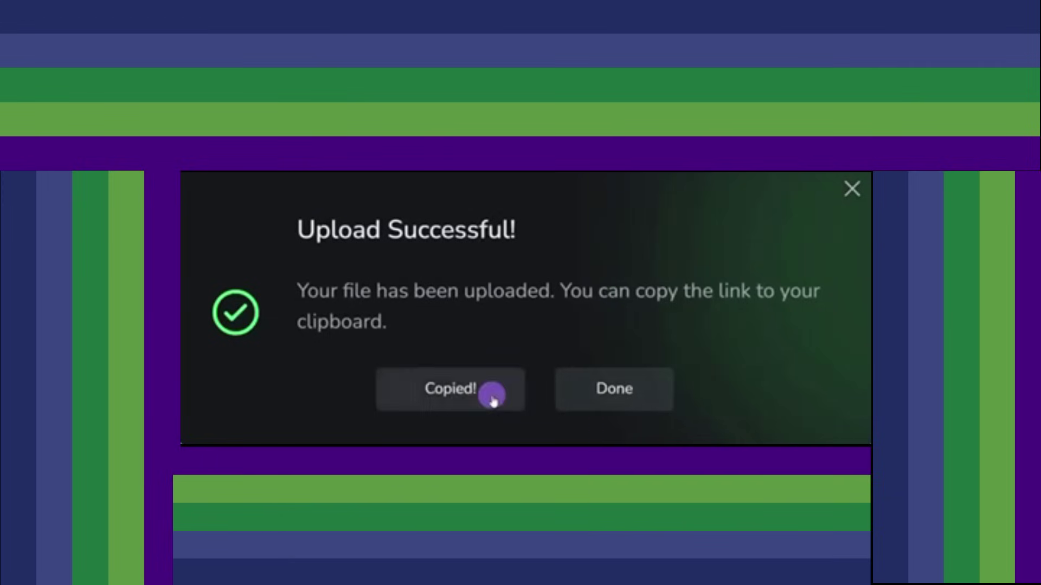
Close the upload dialog and log in to DVWA as admin without saving the password.
left_click(601, 388)
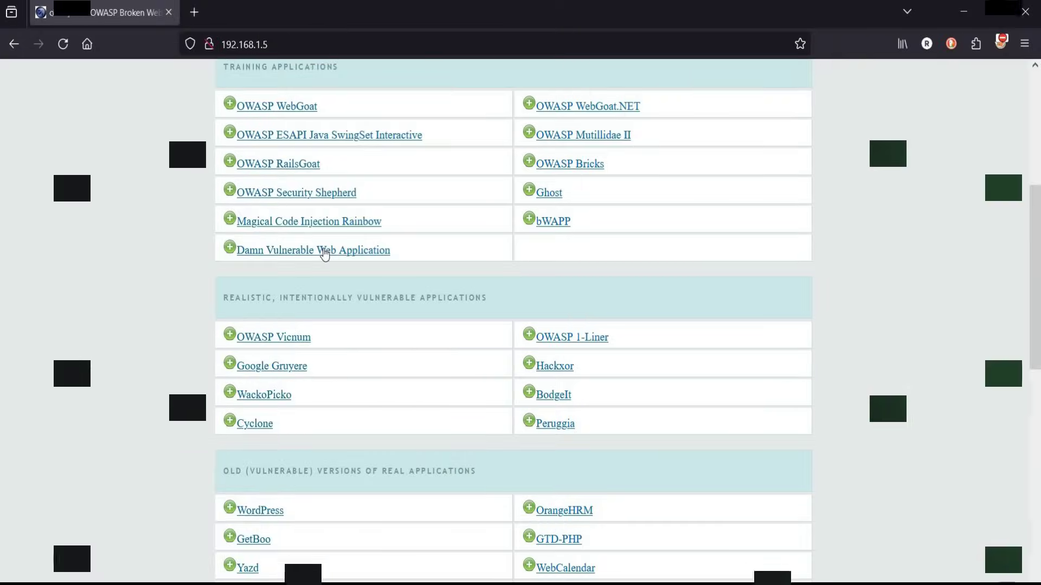
left_click(325, 249)
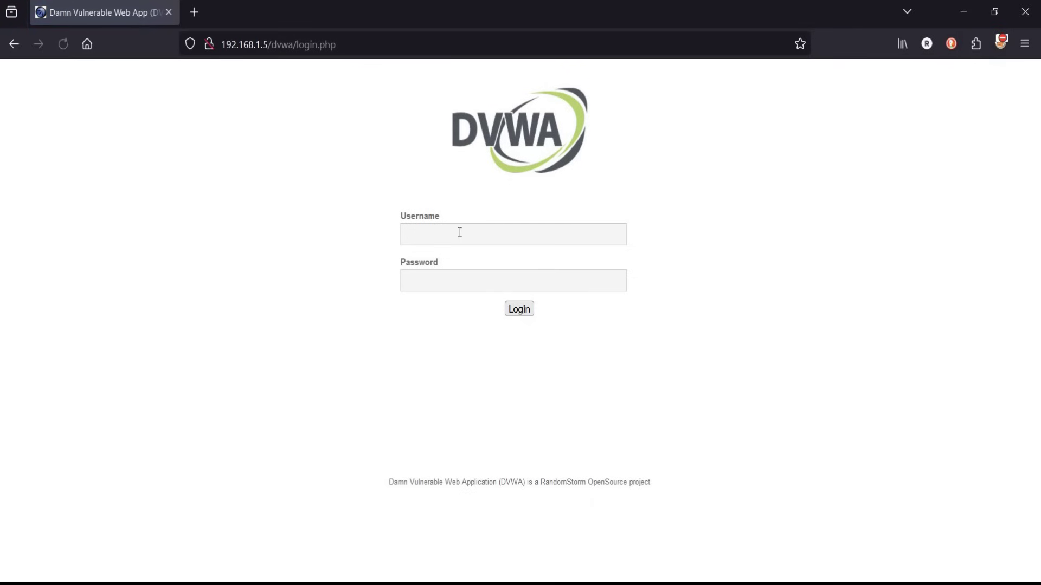
left_click(460, 233)
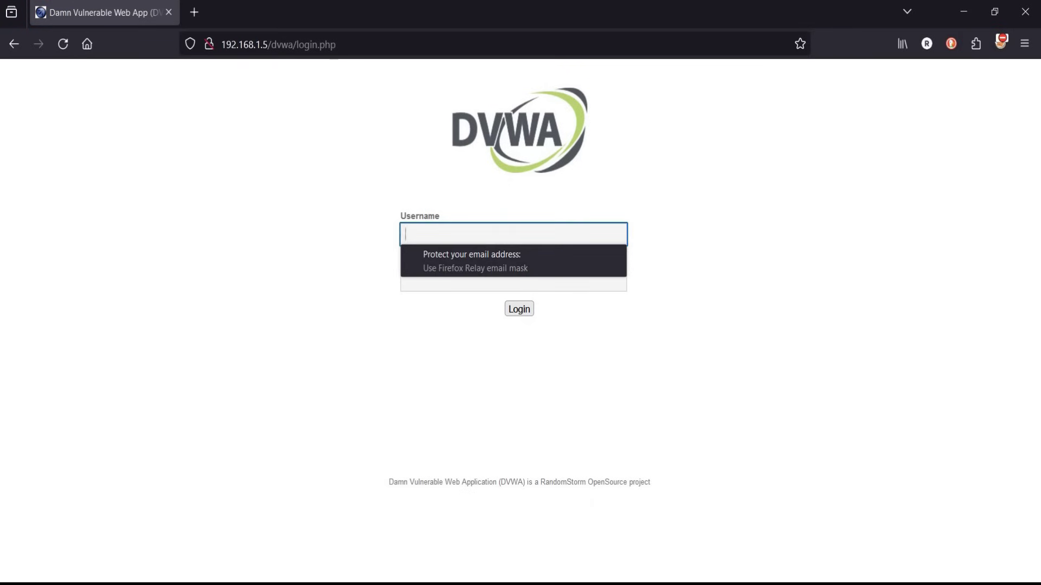
type("admin")
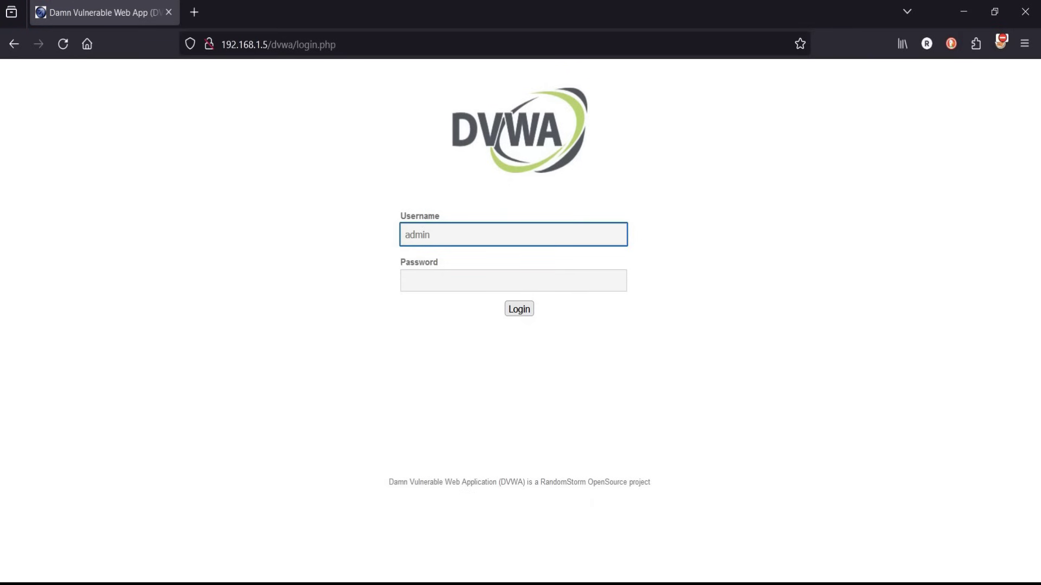
key("Tab")
type("pa")
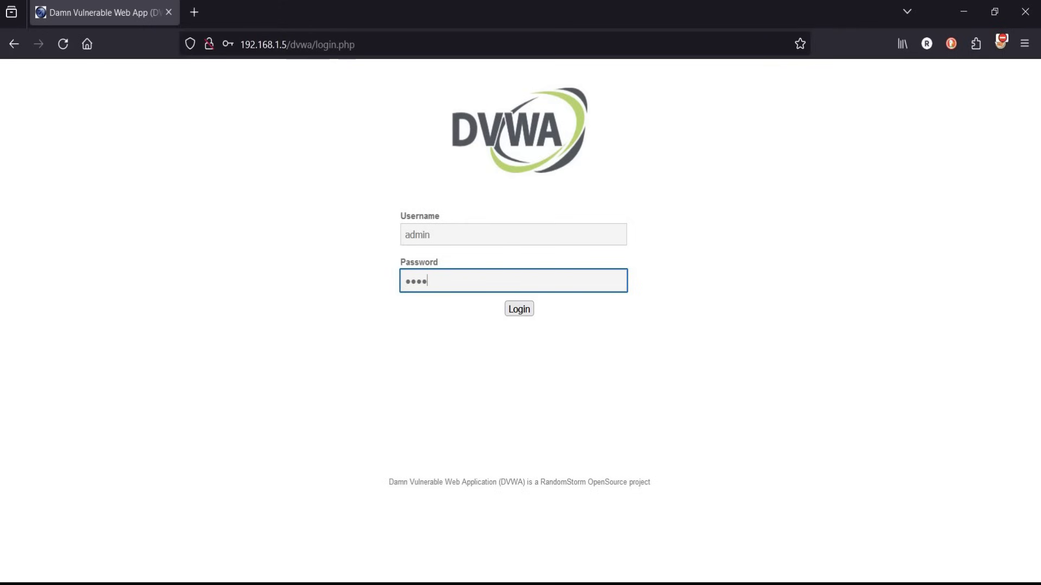
key("Return")
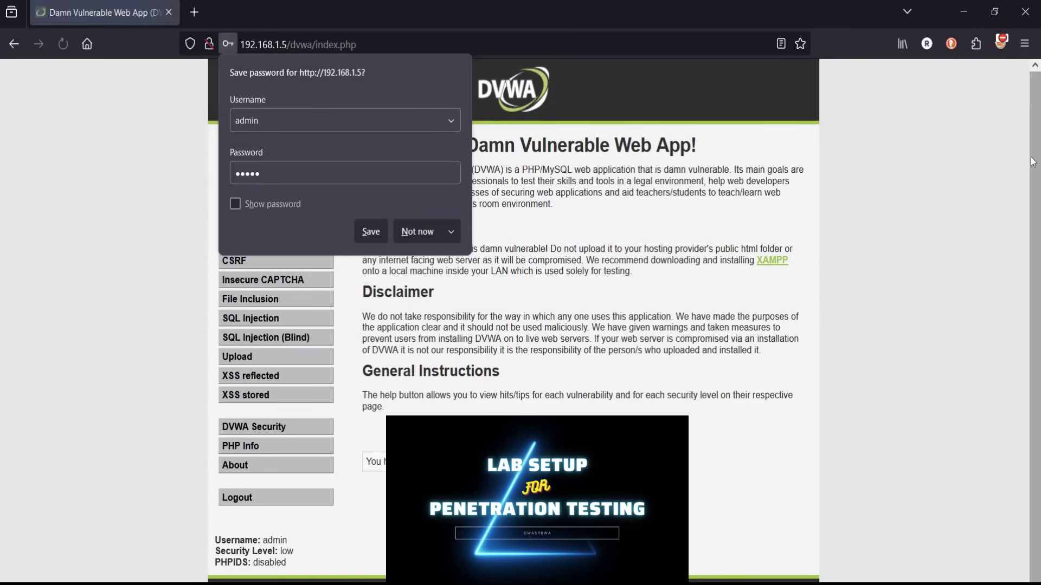
left_click(417, 232)
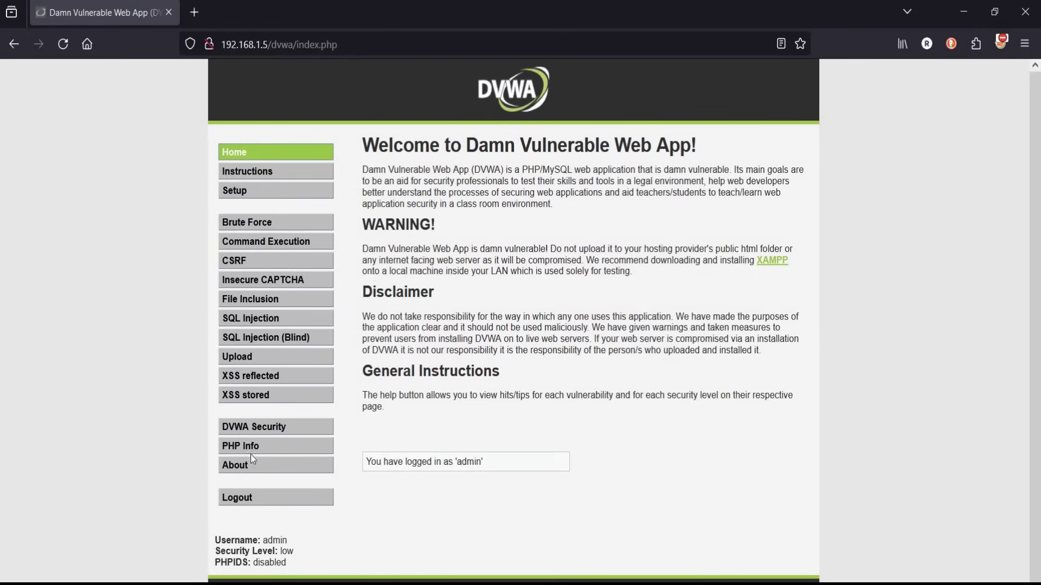
Upload 7.jpg on the File Upload page and highlight its hackable/uploads path.
left_click(237, 357)
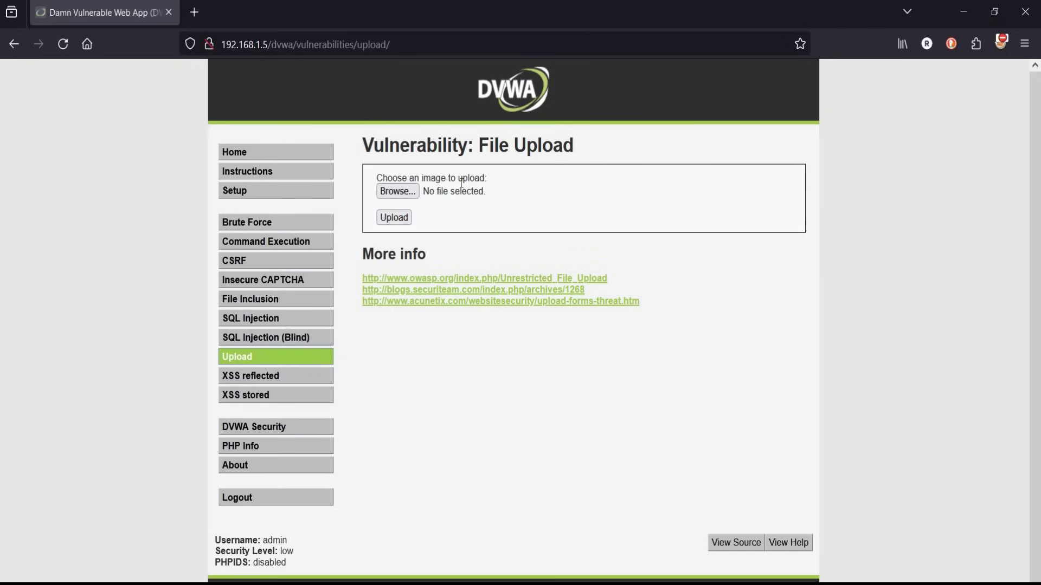
left_click(406, 194)
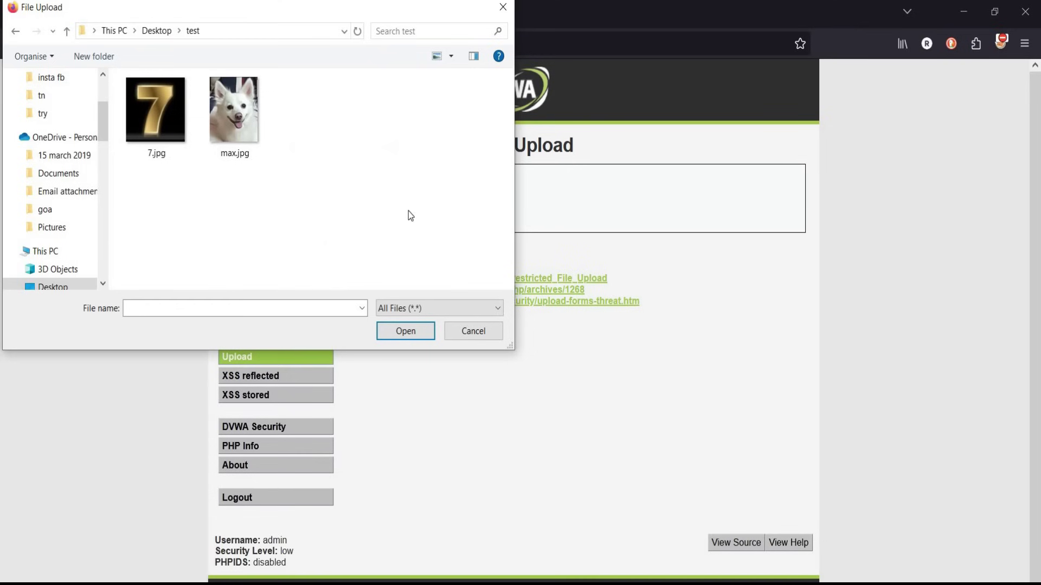
double_click(159, 125)
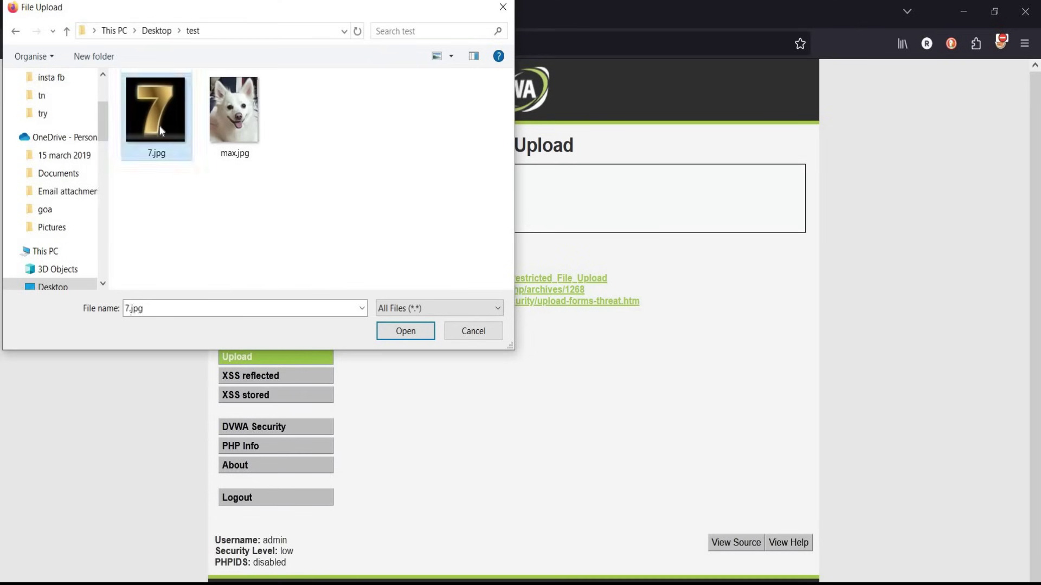
left_click(394, 218)
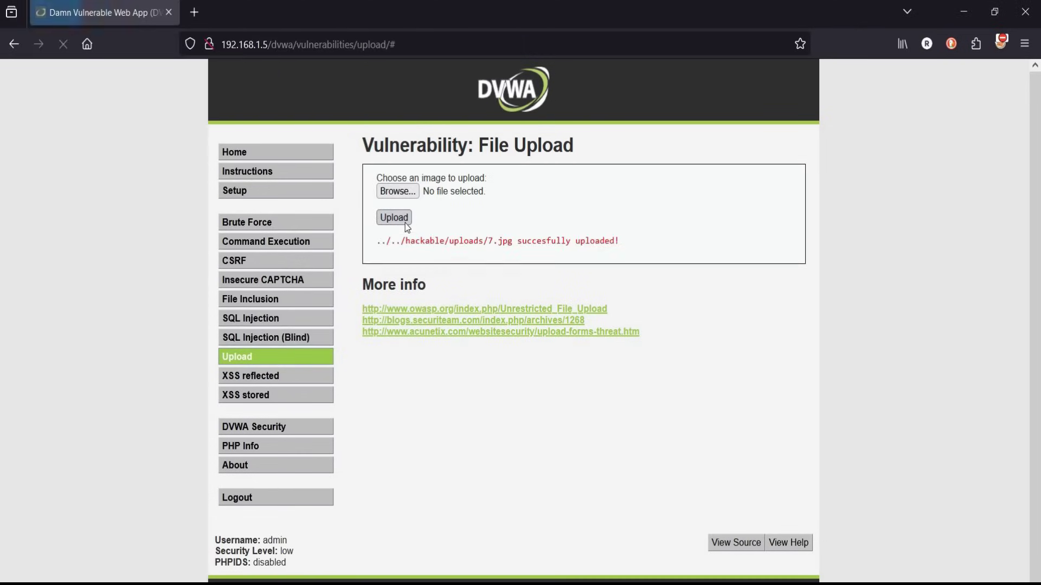
left_click_drag(401, 241, 616, 242)
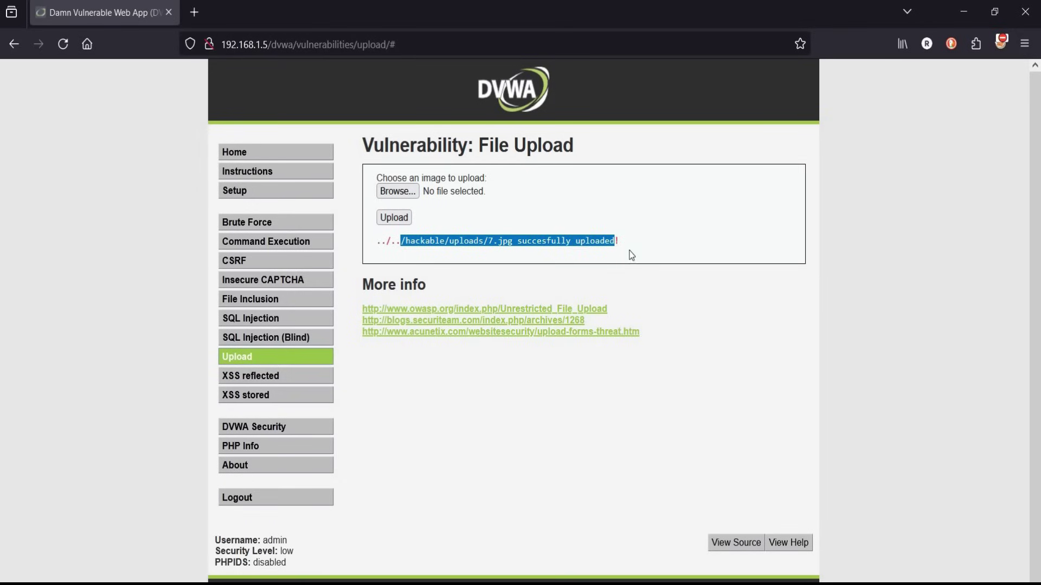
View the File Upload page's PHP source full-screen, then close it.
left_click(663, 282)
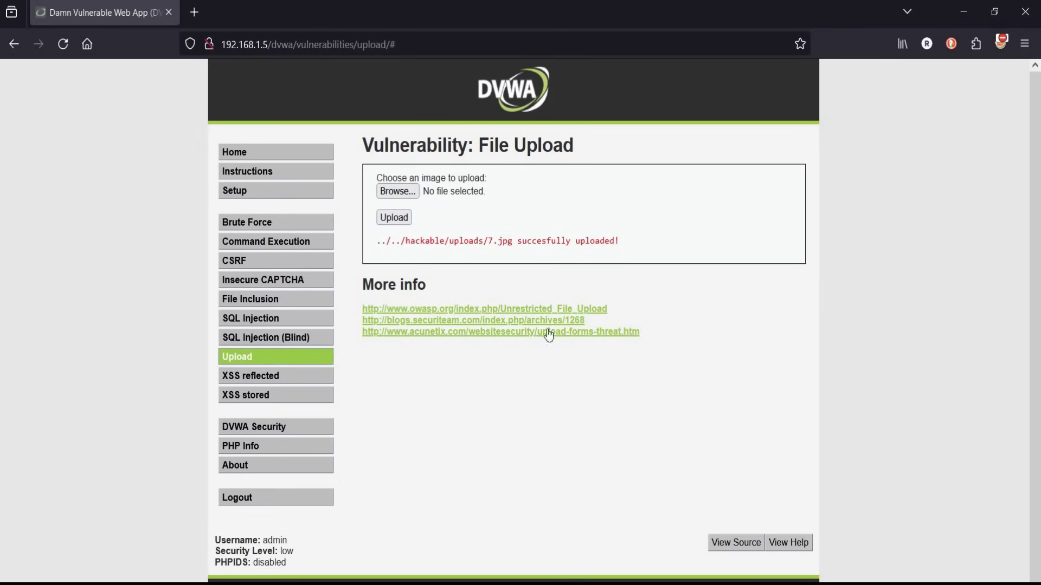
left_click(736, 542)
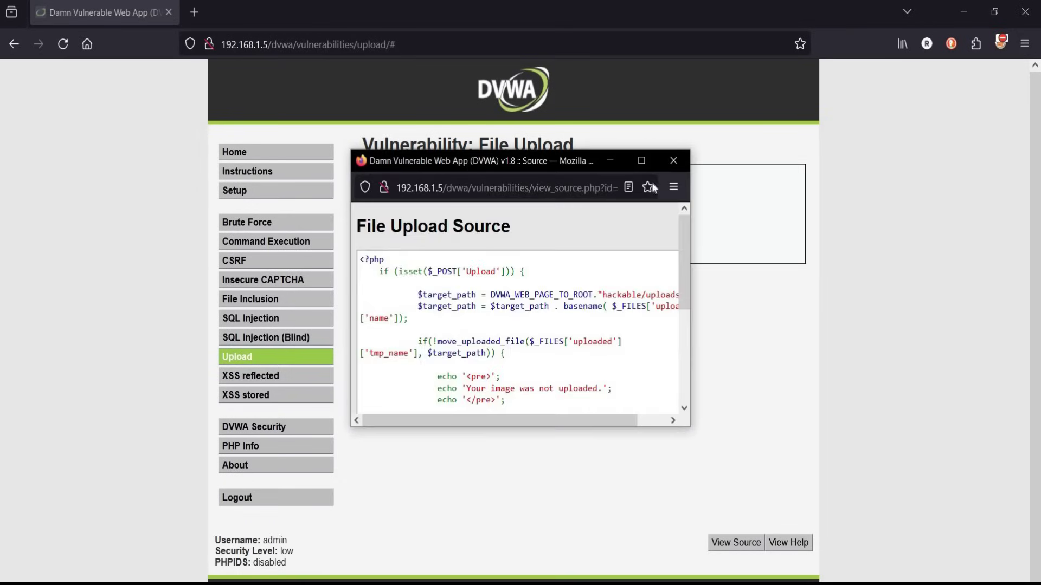
left_click(641, 161)
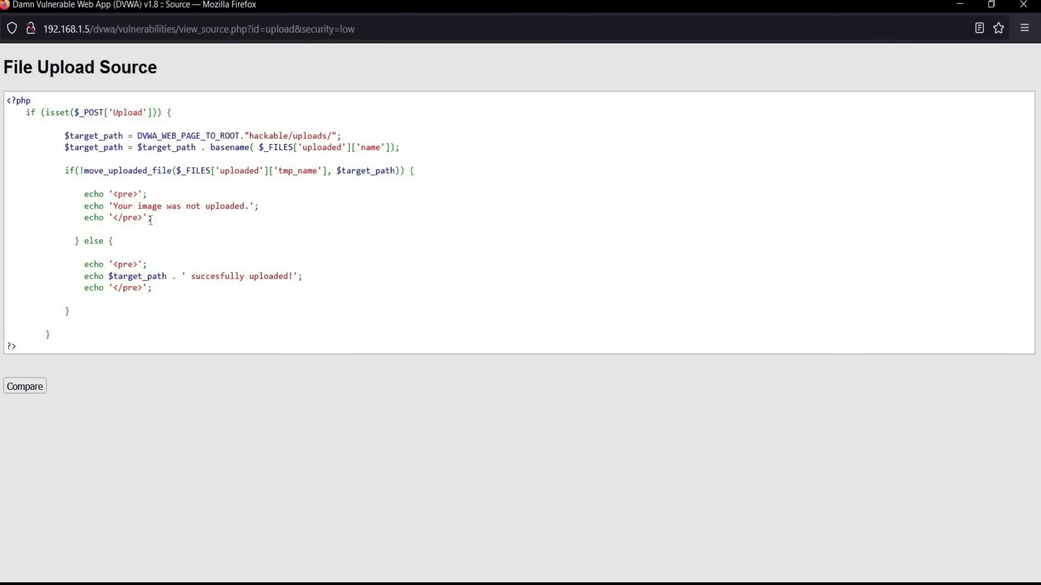
left_click(1027, 6)
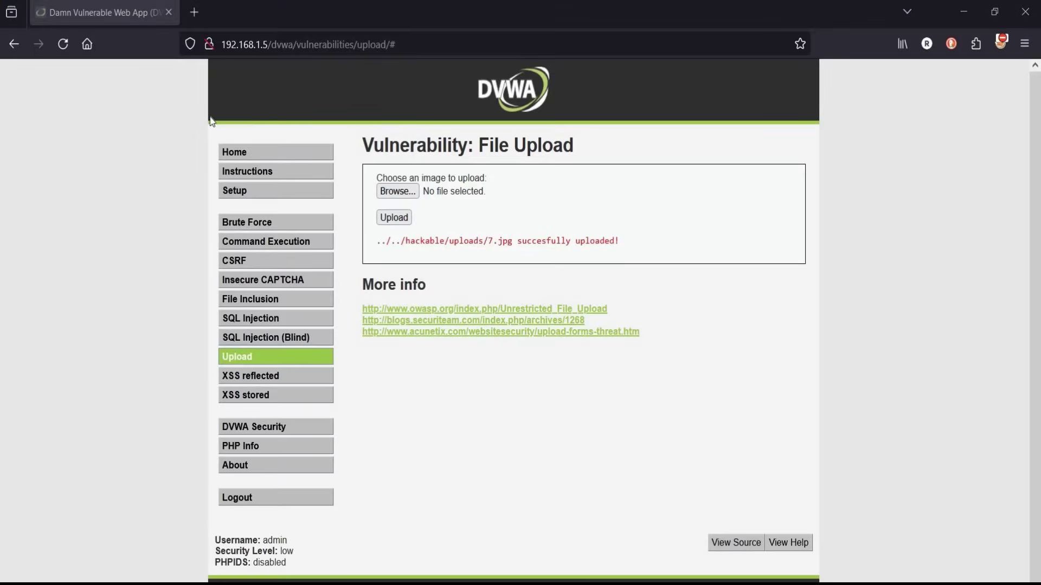
Search DuckDuckGo for 'backdoorhub github' in a new tab and open backdoorhub/shell-backdoor-list.
left_click(197, 12)
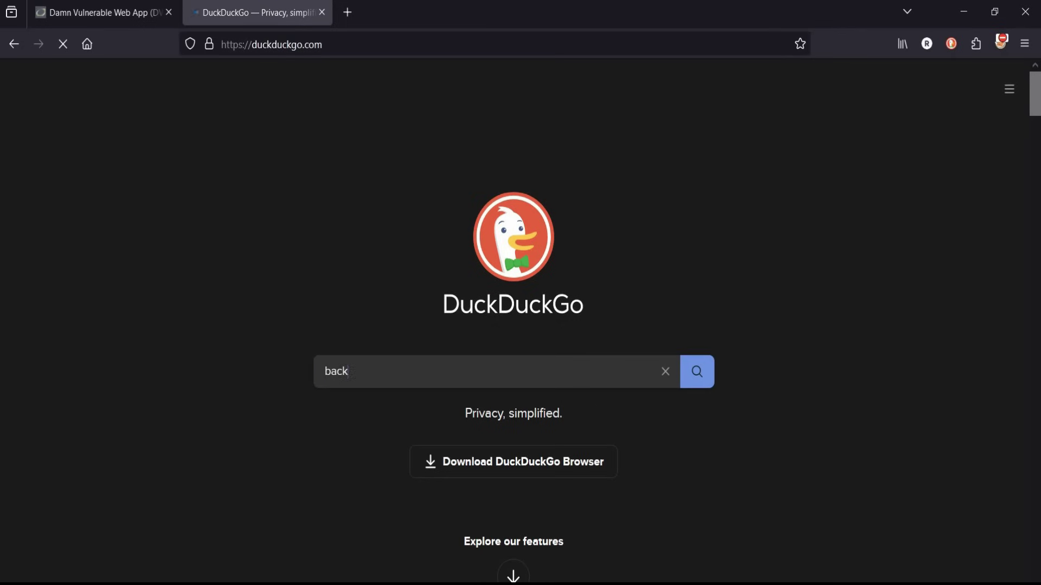
type("backf")
type("hub gi")
type("thub")
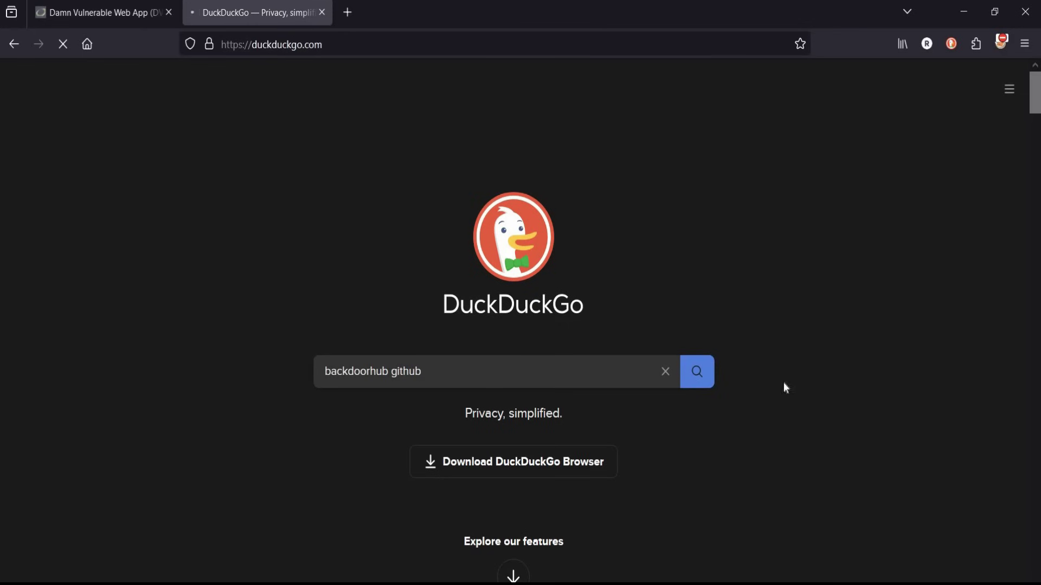
left_click(271, 211)
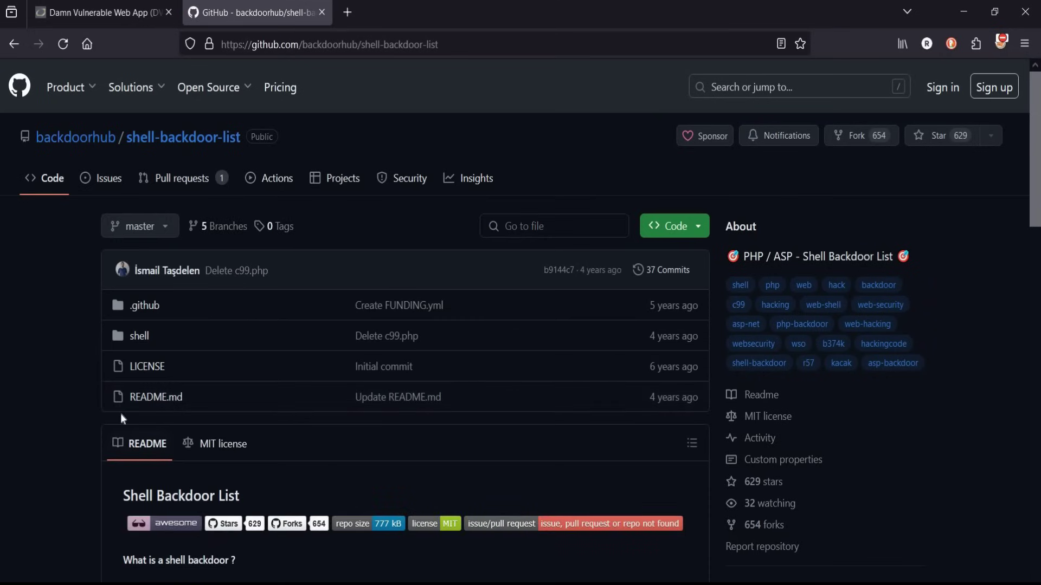
scroll(56, 395, "down", 2)
scroll(71, 388, "down", 2)
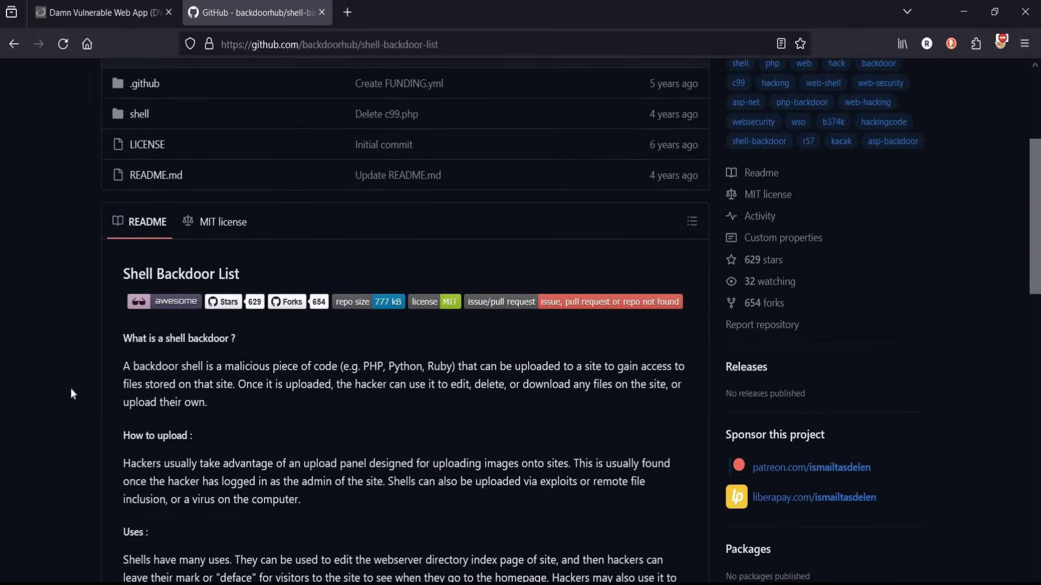
scroll(81, 388, "down", 2)
scroll(167, 345, "down", 2)
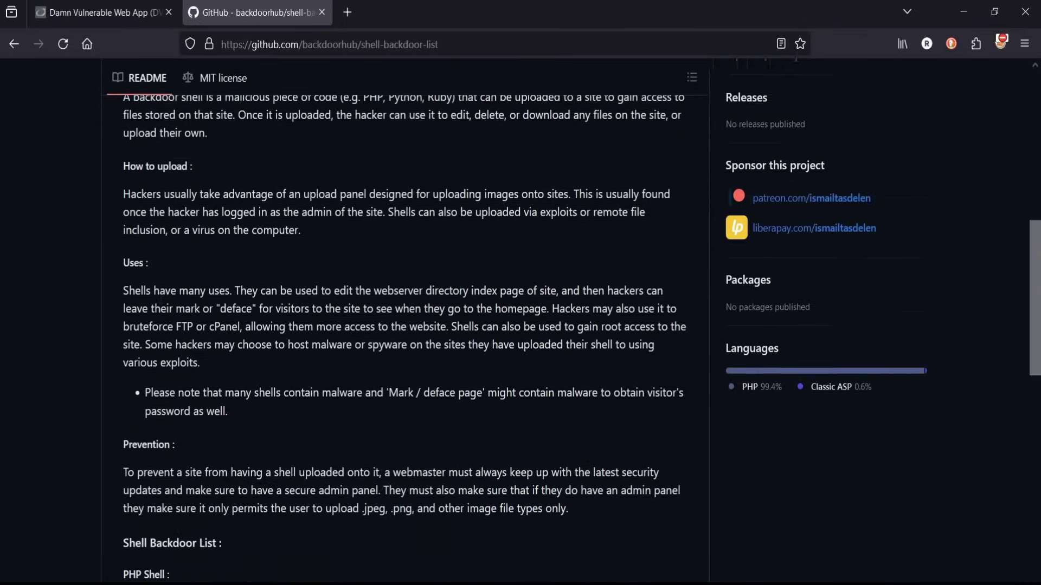
scroll(122, 359, "down", 2)
scroll(84, 364, "down", 2)
scroll(84, 364, "down", 1)
scroll(84, 369, "down", 2)
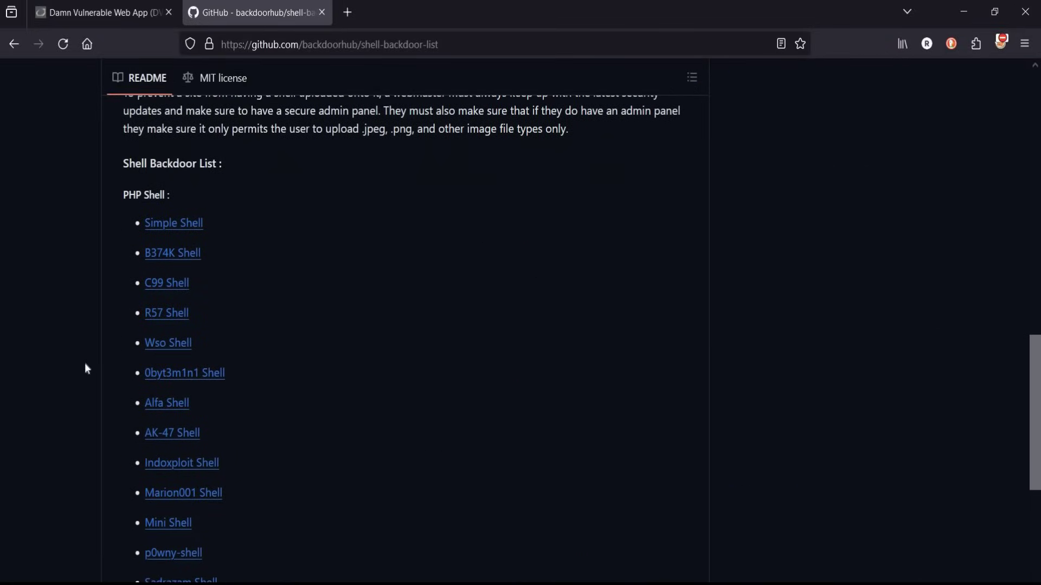
scroll(84, 369, "down", 1)
scroll(83, 370, "down", 1)
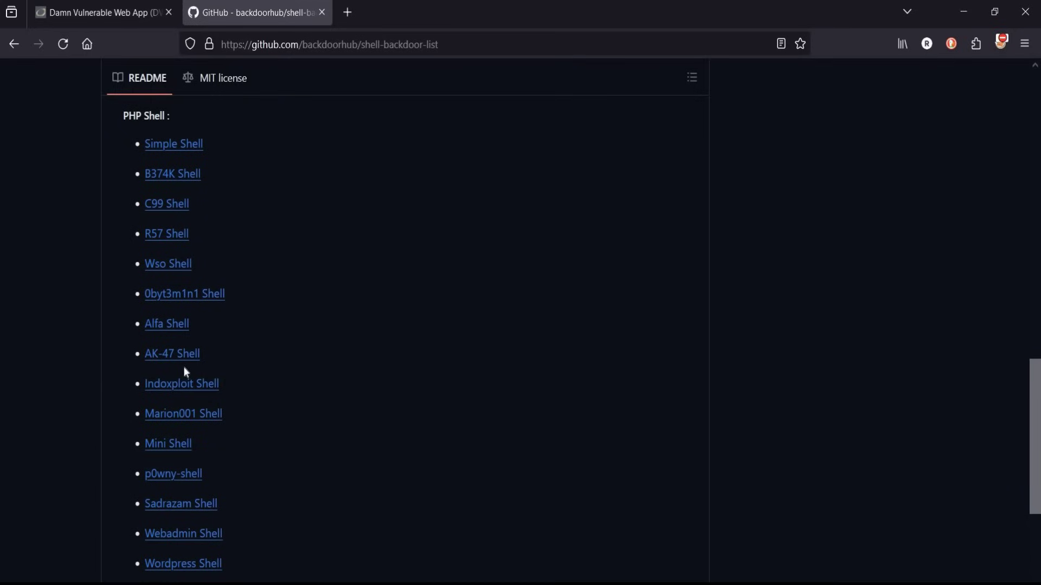
Download the raw ak47shell.php file from the repository's AK-47 Shell entry.
left_click(202, 358)
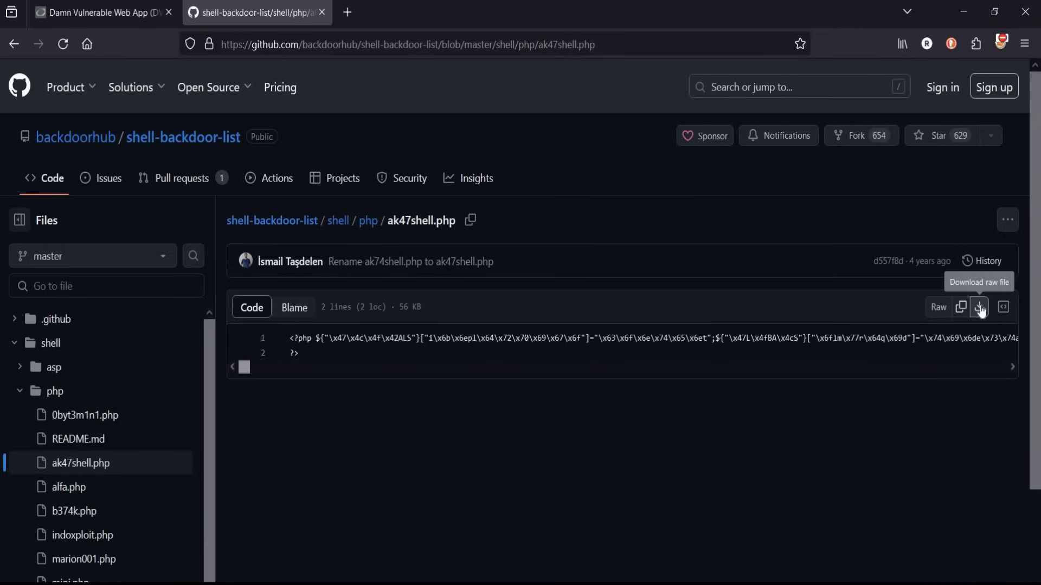
left_click(980, 307)
left_click(877, 47)
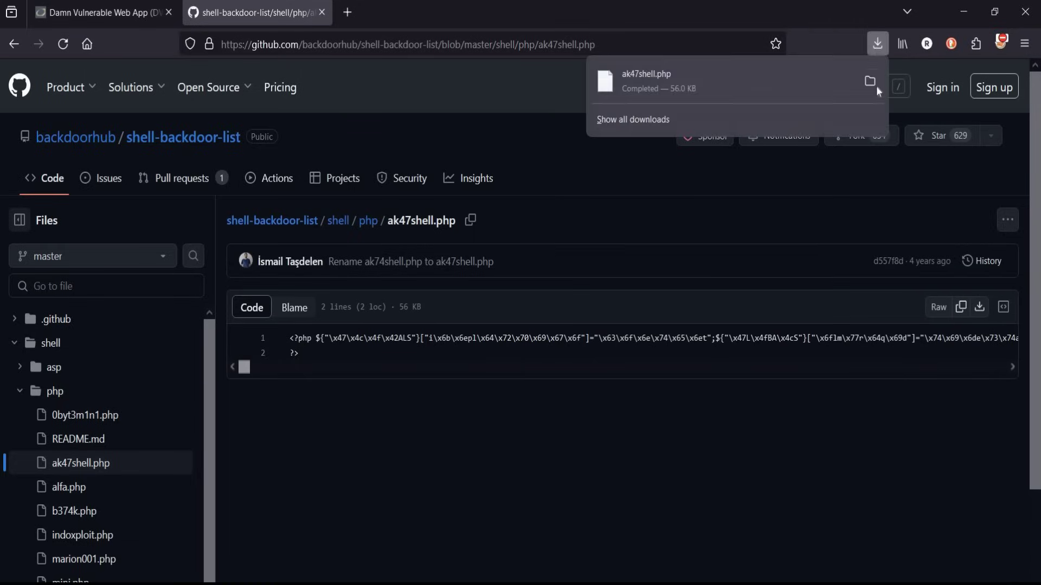
Confirm ak47shell.php in Desktop\test, dismiss the antivirus alert, and close Explorer and GitHub.
left_click(872, 85)
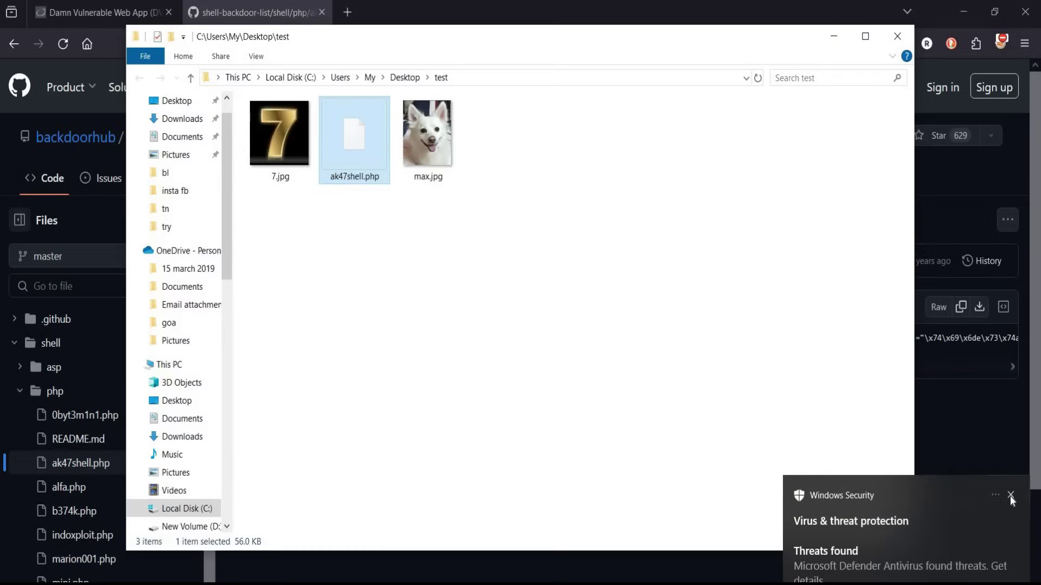
left_click(1011, 495)
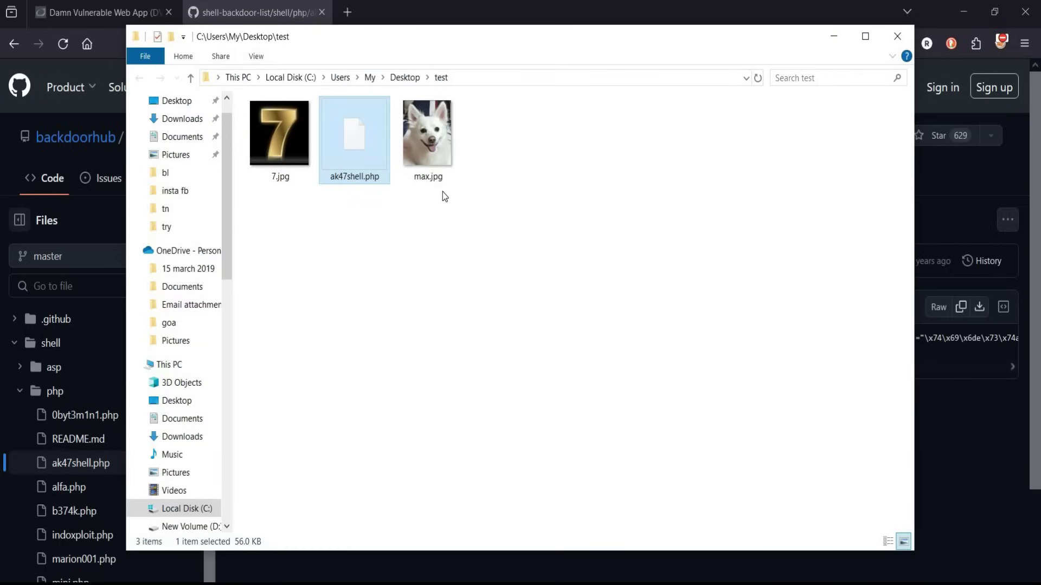
left_click(897, 39)
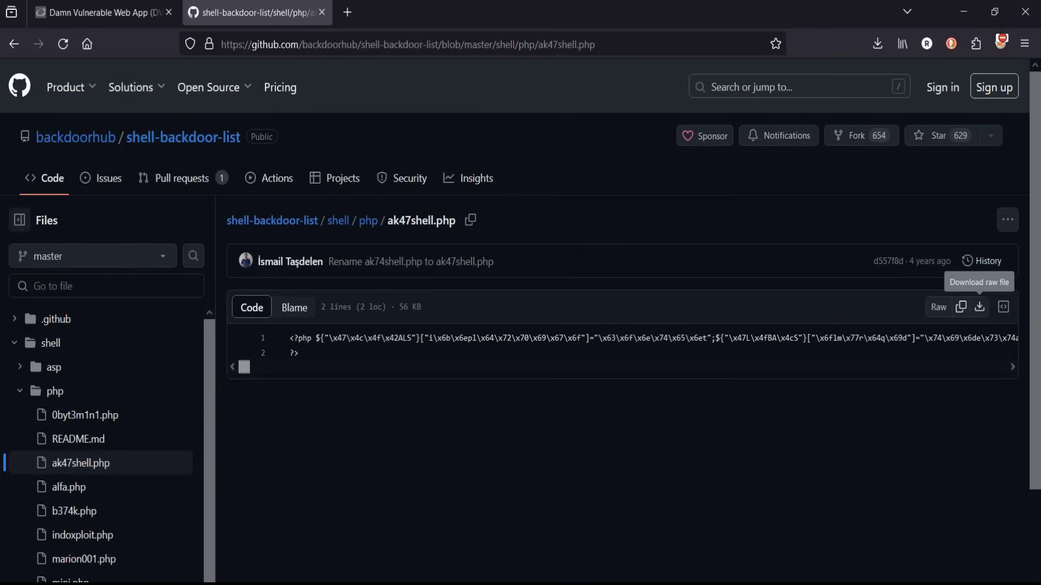
left_click(323, 14)
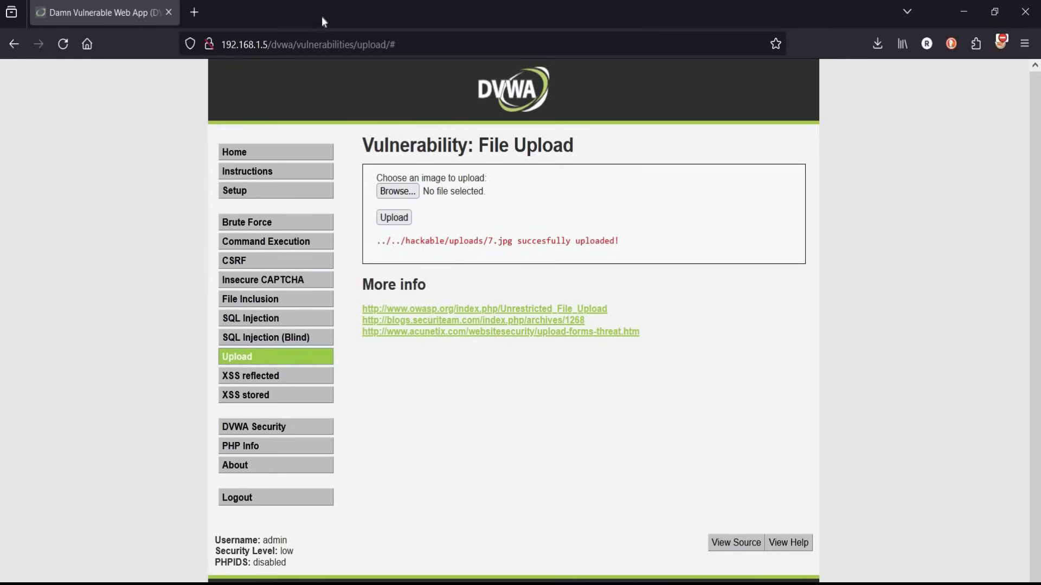
Upload ak47shell.php on the File Upload page and select its hackable/uploads path for copying.
left_click(396, 192)
double_click(247, 135)
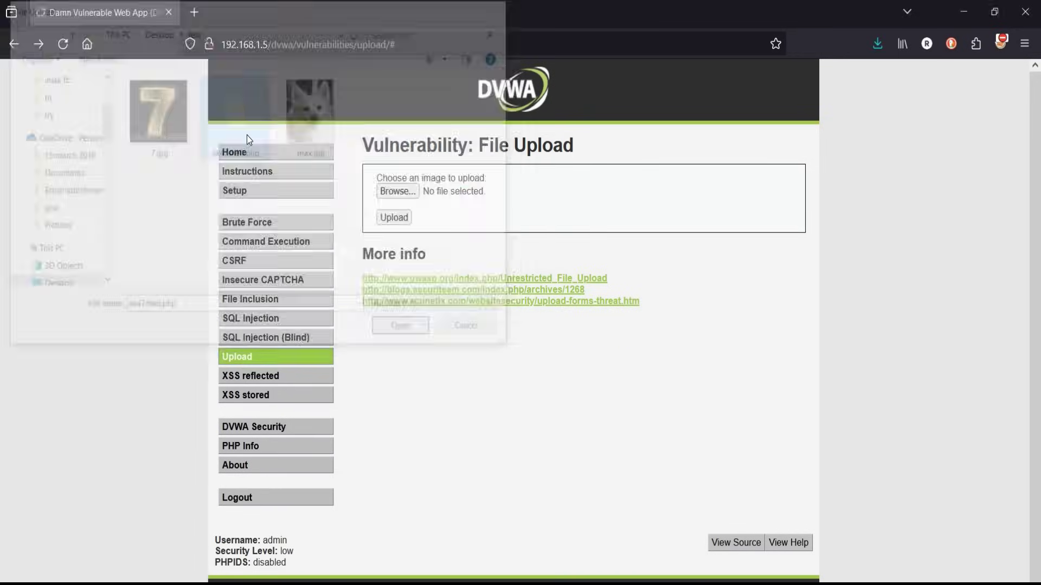
left_click(394, 217)
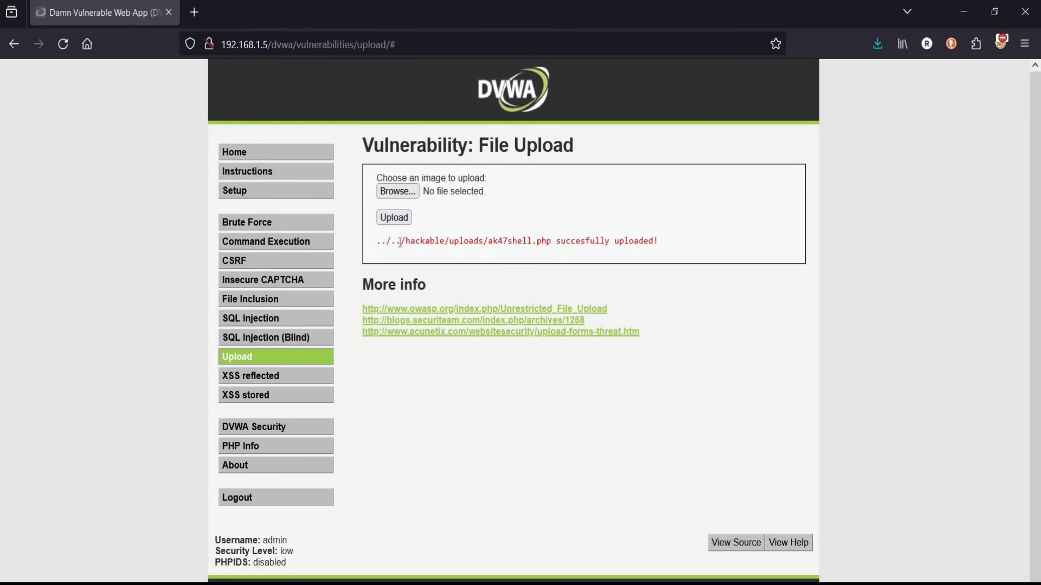
left_click_drag(405, 242, 554, 244)
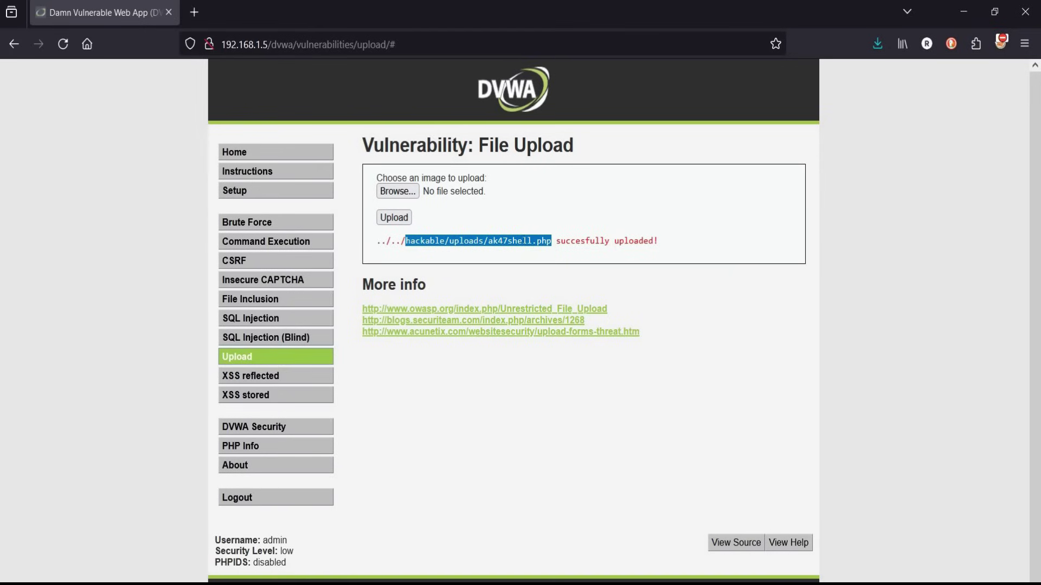
right_click(522, 240)
Paste the copied shell path into the address bar to load dvwa/hackable/uploads/ak47shell.php.
left_click(539, 259)
left_click_drag(396, 44, 297, 44)
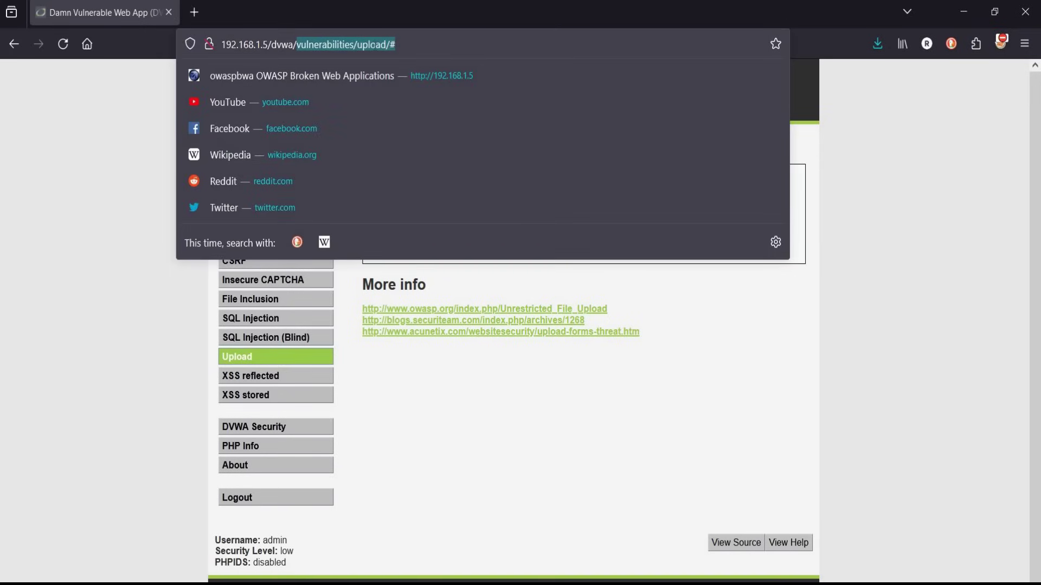
right_click(374, 44)
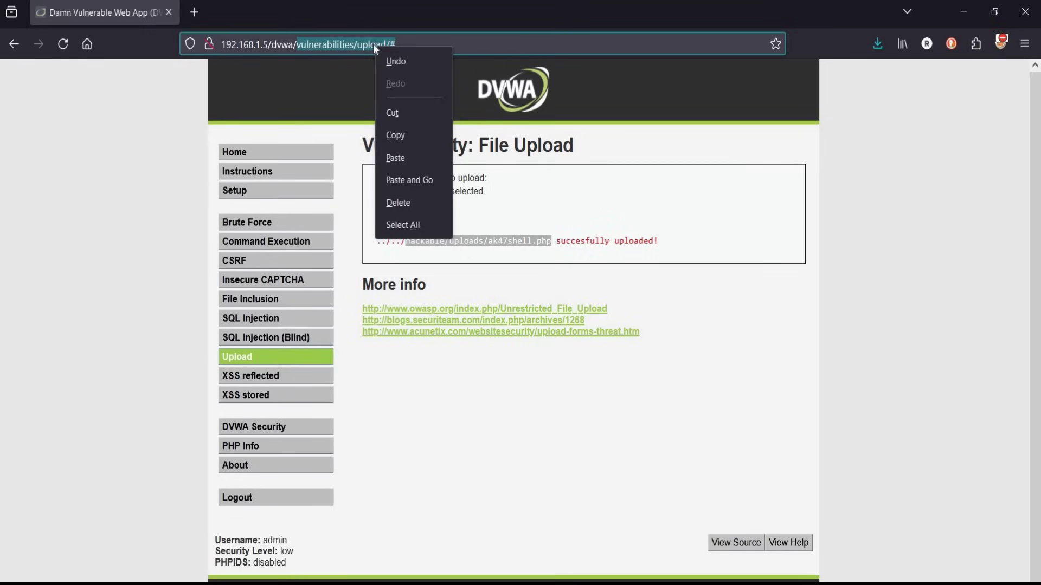
left_click(396, 158)
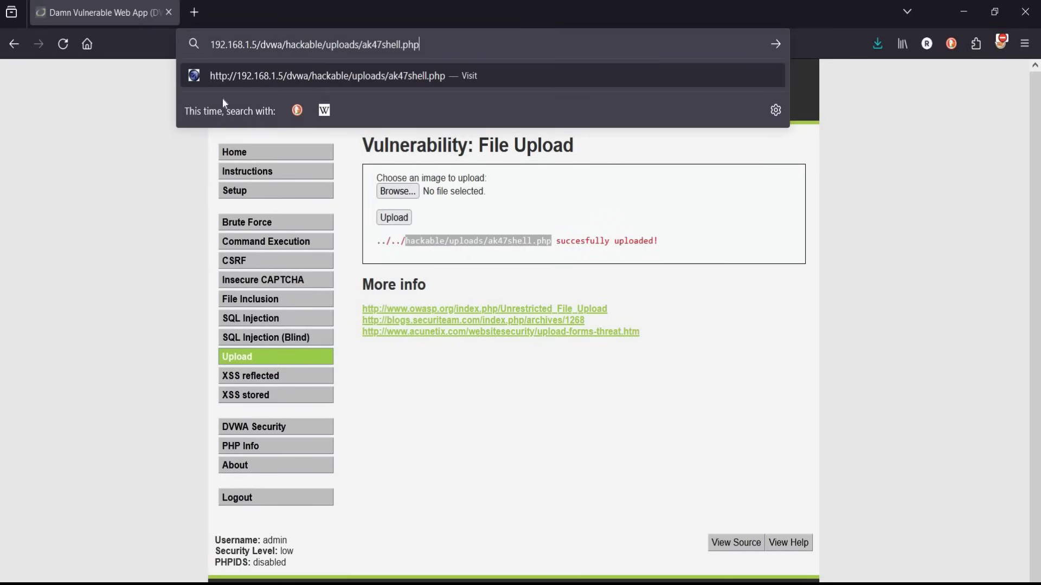
key("Return")
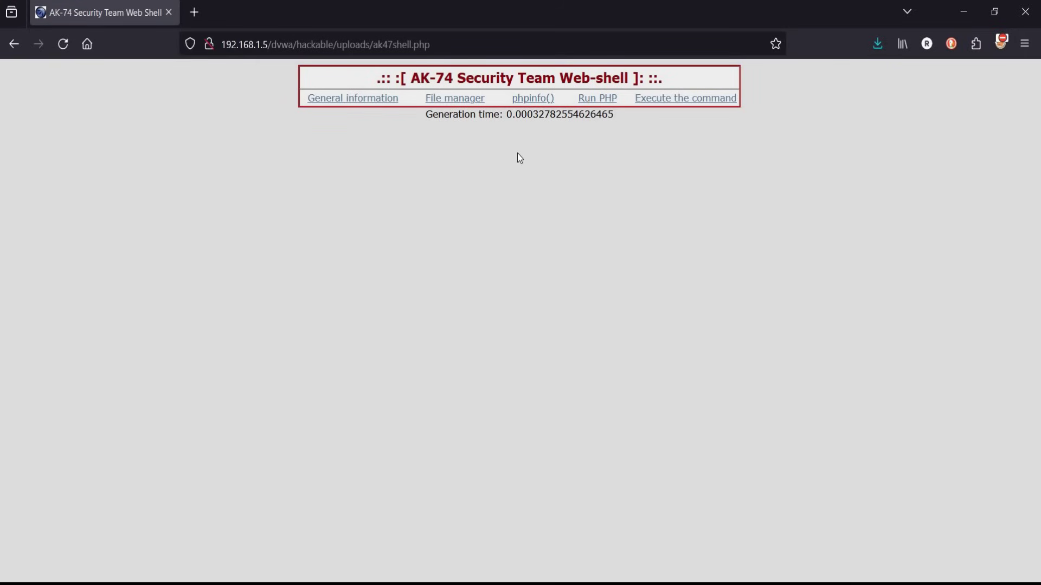
Run ls -las in the web-shell's command execution page to list the uploads folder.
left_click(685, 98)
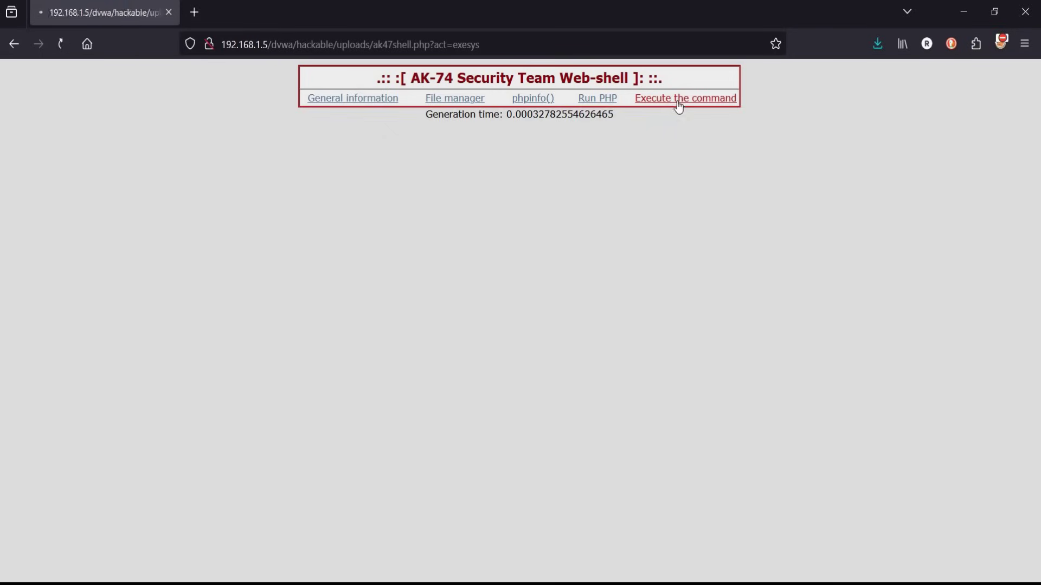
left_click(383, 141)
type("ls -las")
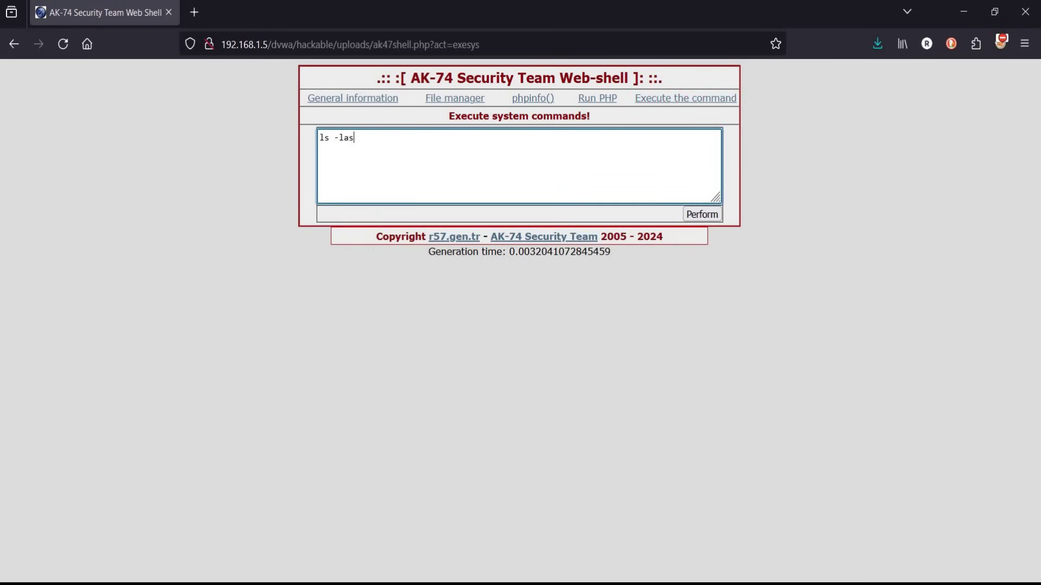
left_click(702, 216)
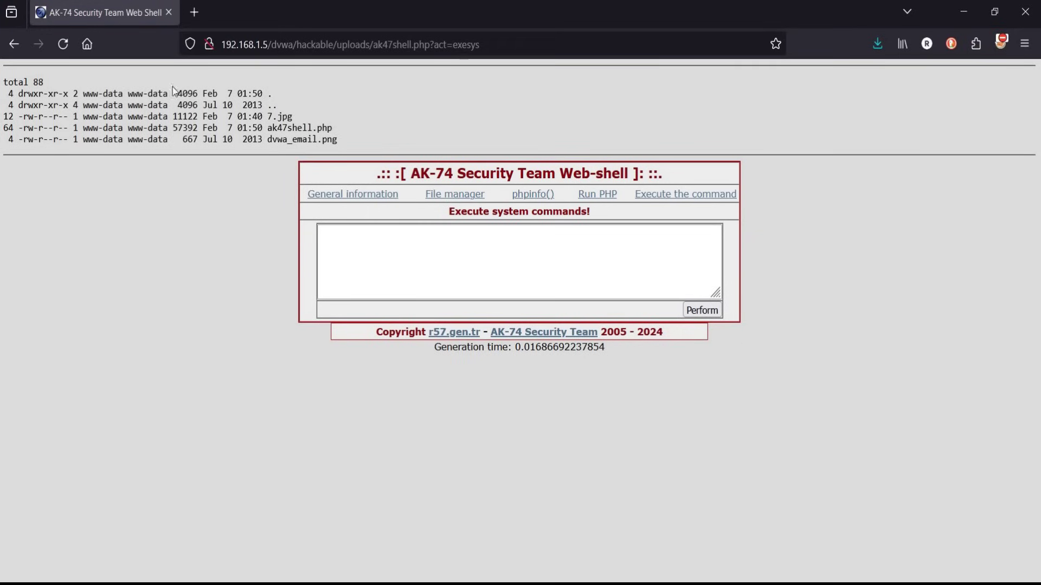
Run whoami, confirming server user www-data, then browse /var/www in the file manager.
left_click(359, 233)
type("whoami")
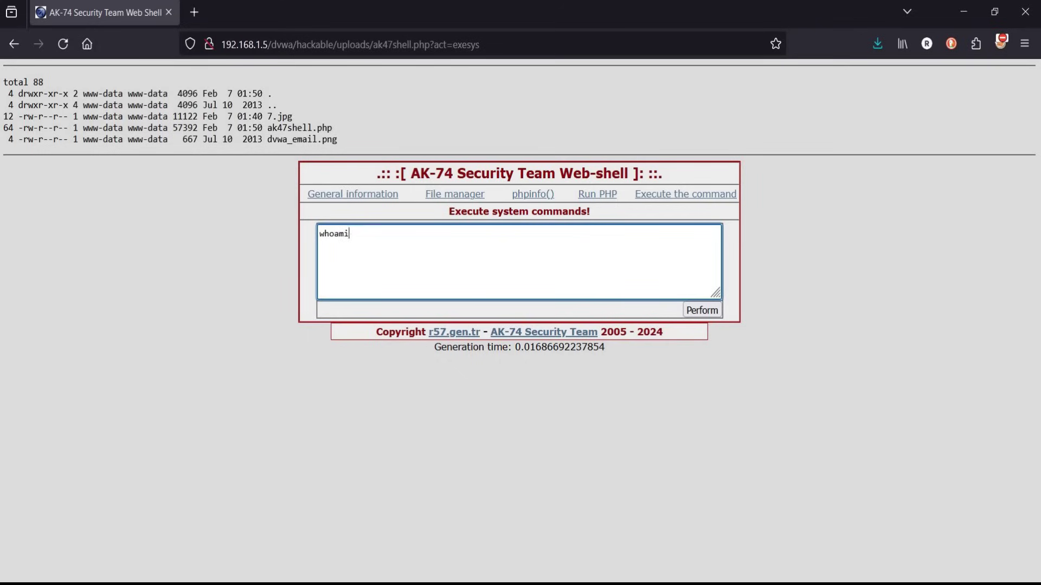
left_click(702, 310)
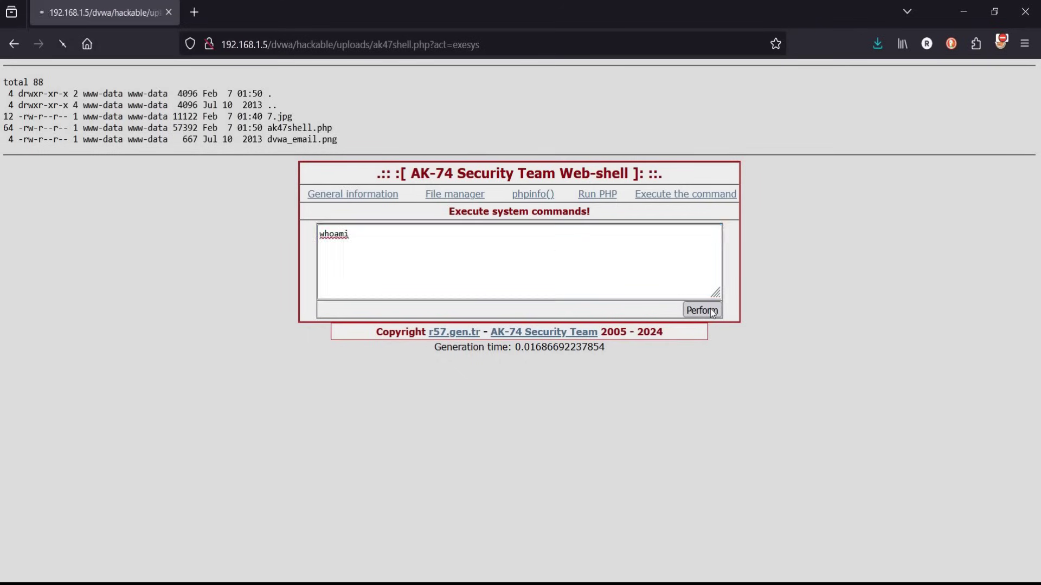
double_click(33, 82)
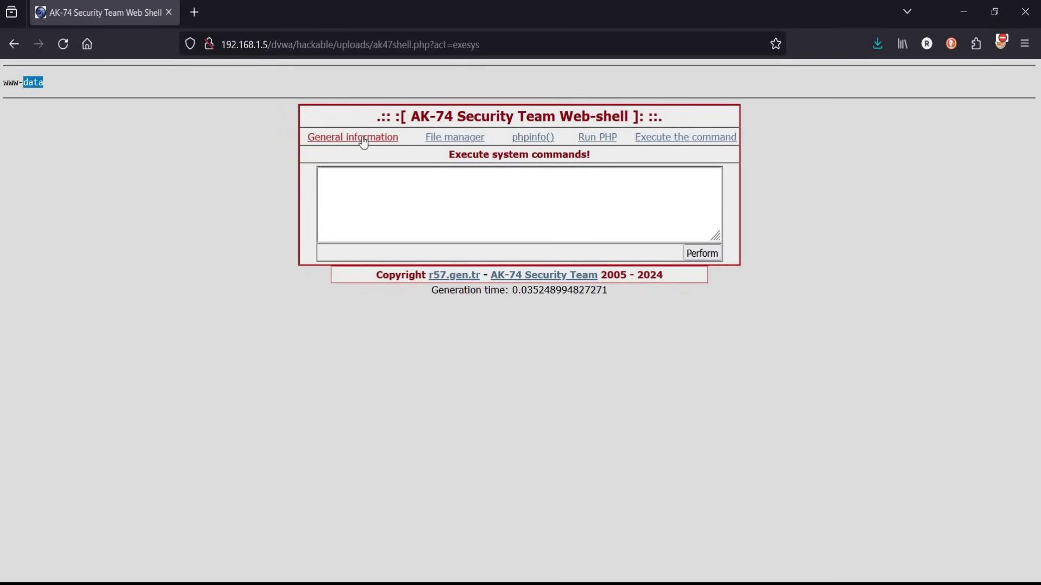
left_click(453, 136)
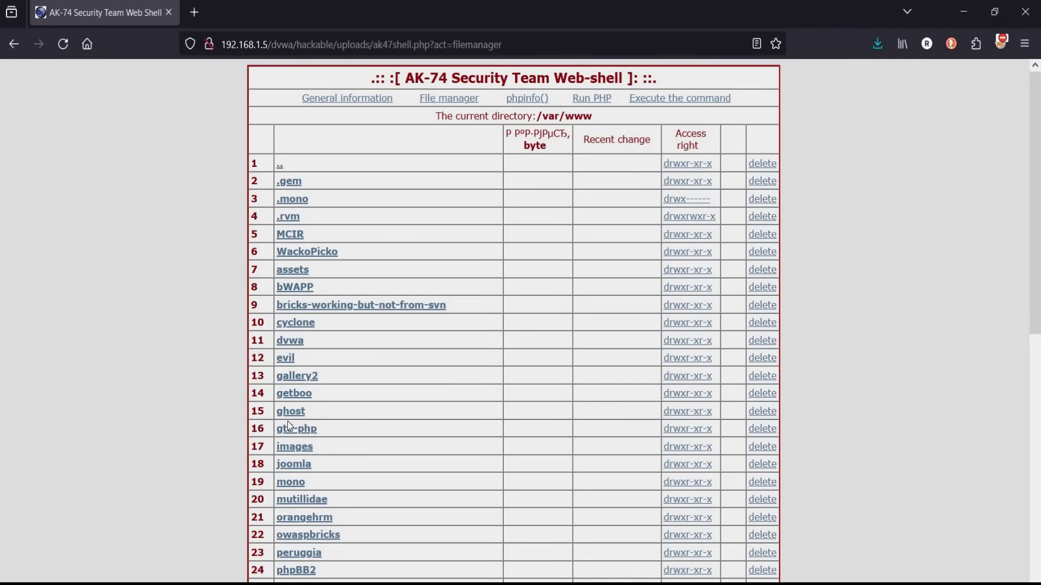
scroll(311, 351, "down", 2)
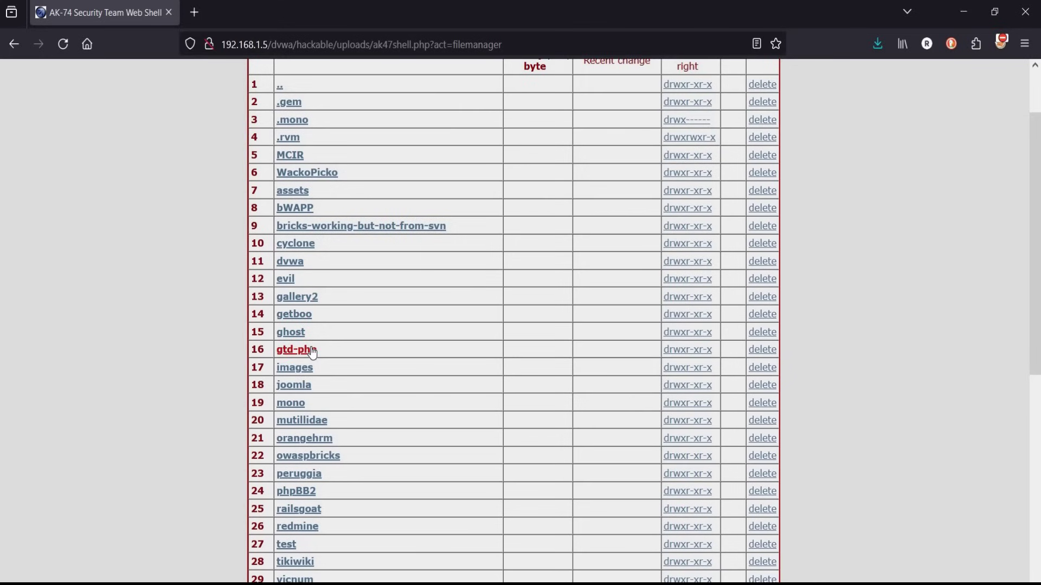
scroll(312, 349, "up", 2)
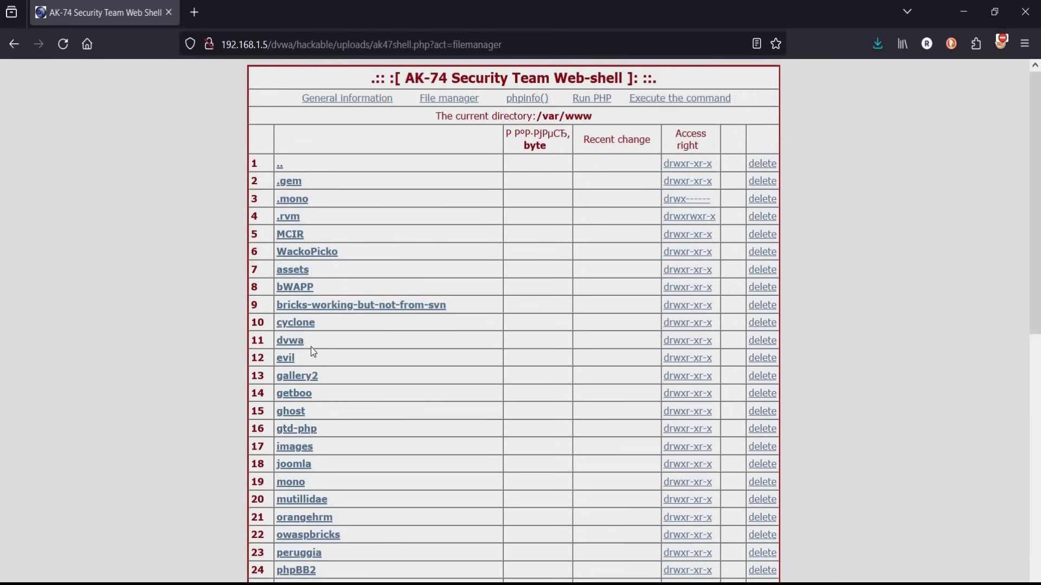
Review the server overview (Linux, PHP 5.3.2, www-data) and phpinfo, then open command execution.
left_click(346, 99)
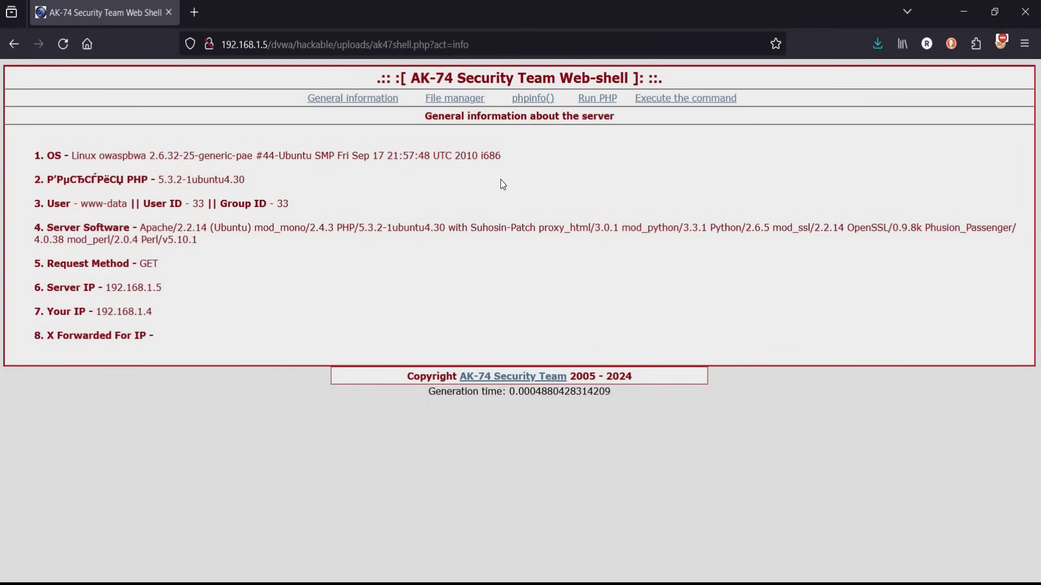
left_click(533, 98)
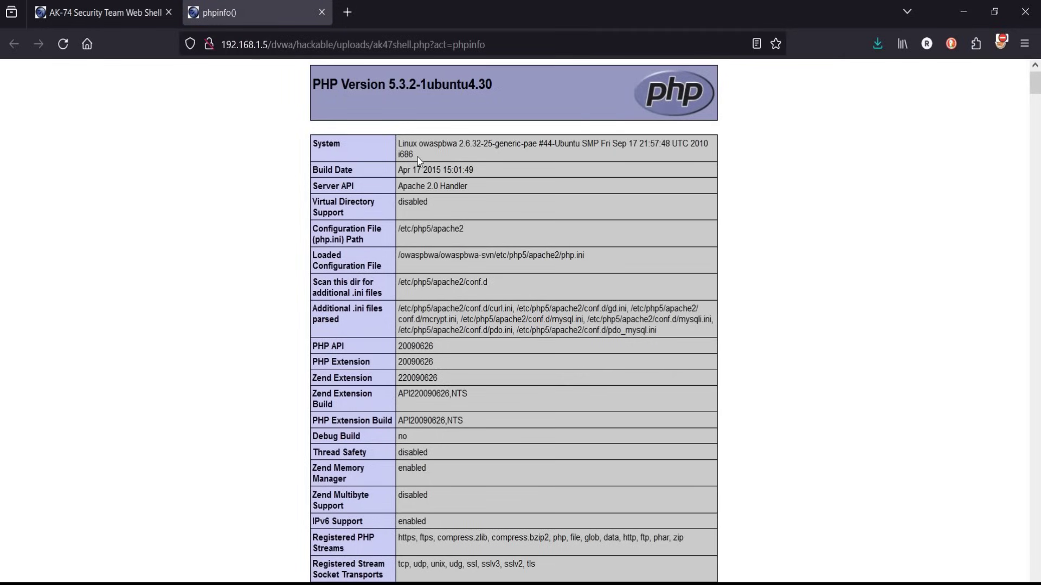
scroll(432, 271, "down", 2)
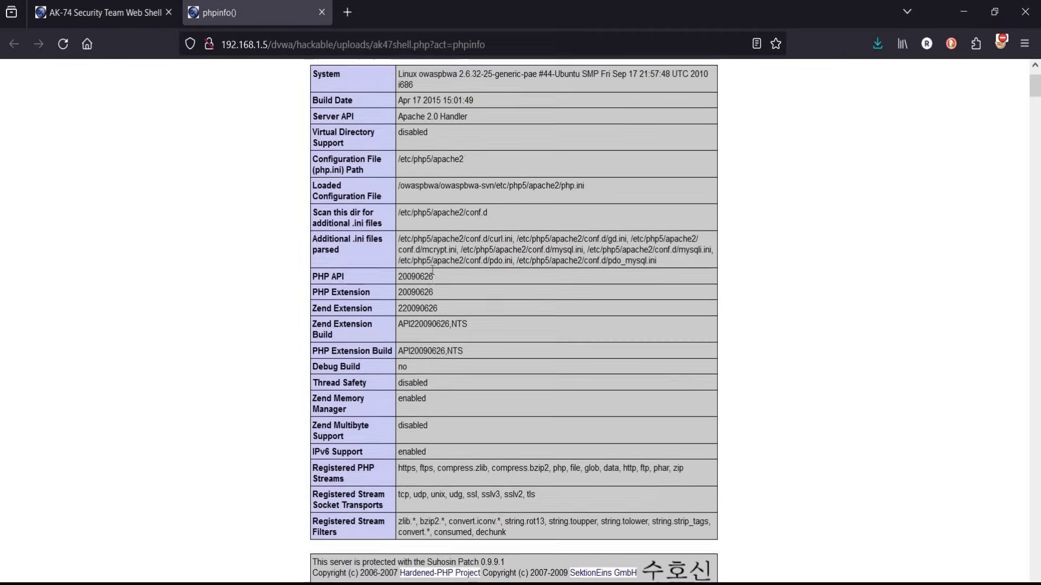
scroll(433, 271, "down", 2)
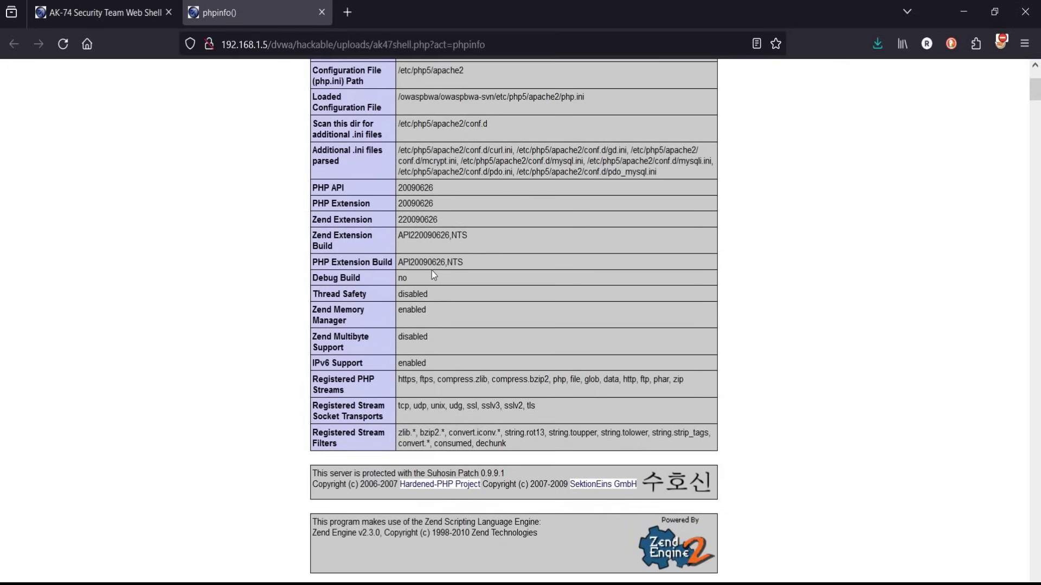
scroll(432, 271, "up", 4)
scroll(432, 271, "up", 1)
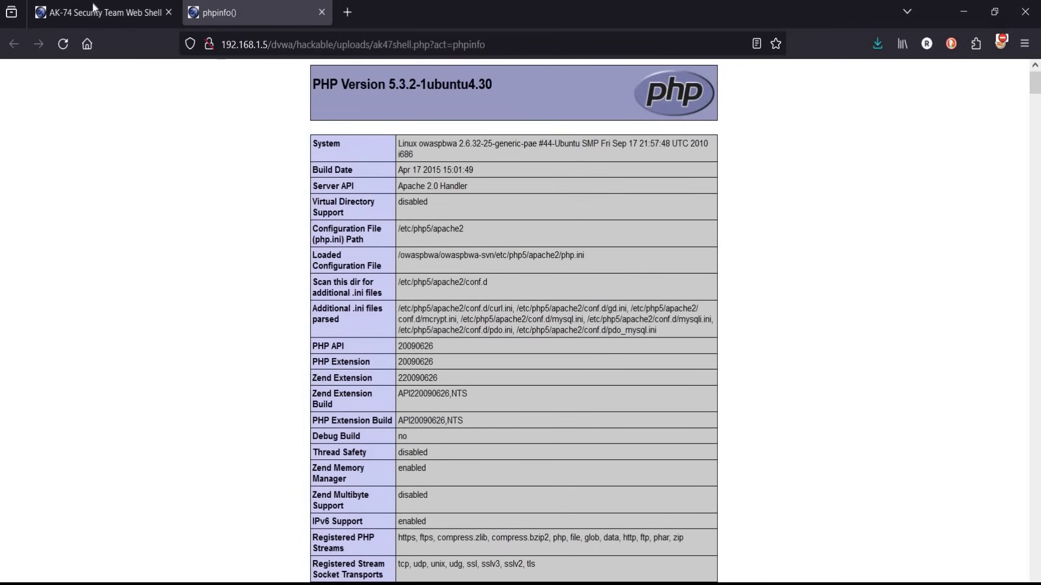
left_click(103, 13)
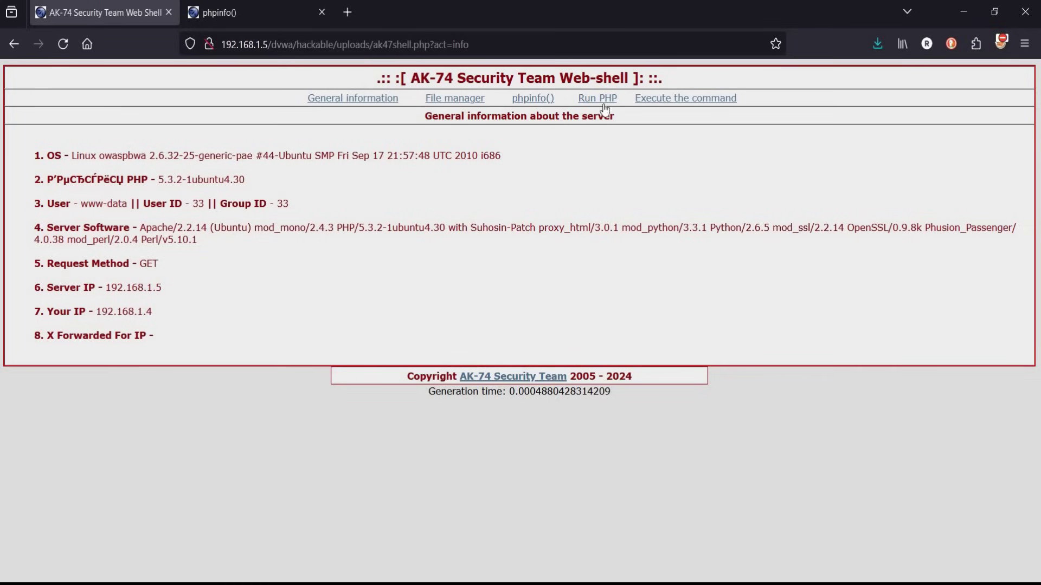
left_click(686, 98)
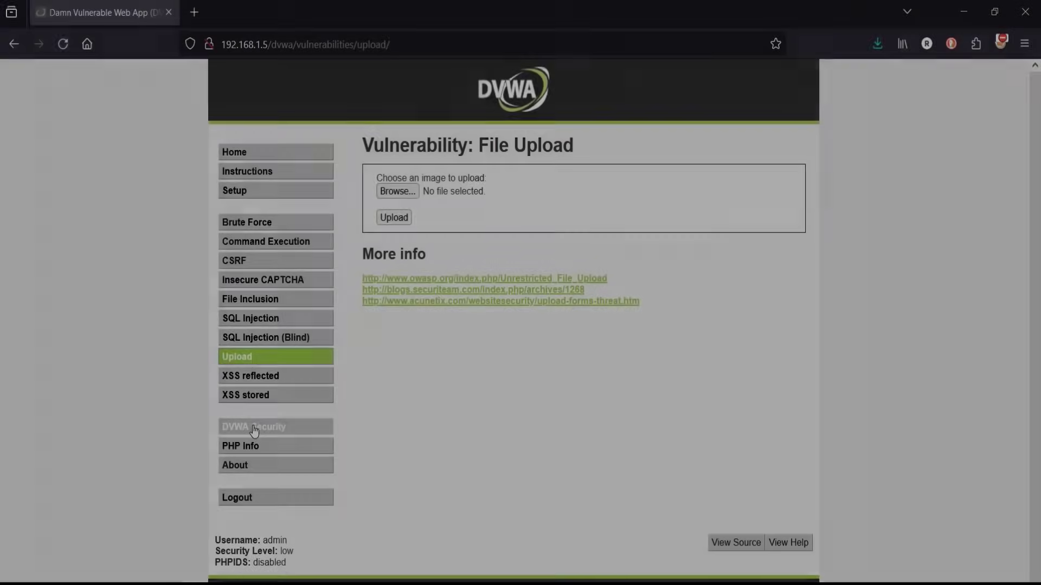
Set the DVWA security level to medium.
left_click(254, 427)
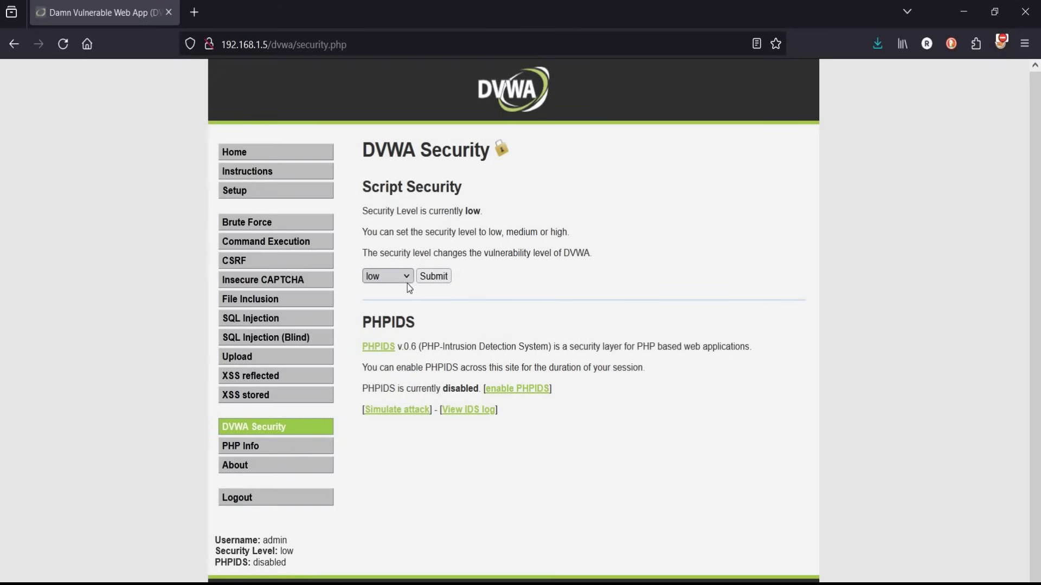
left_click(406, 277)
left_click(386, 311)
left_click(427, 279)
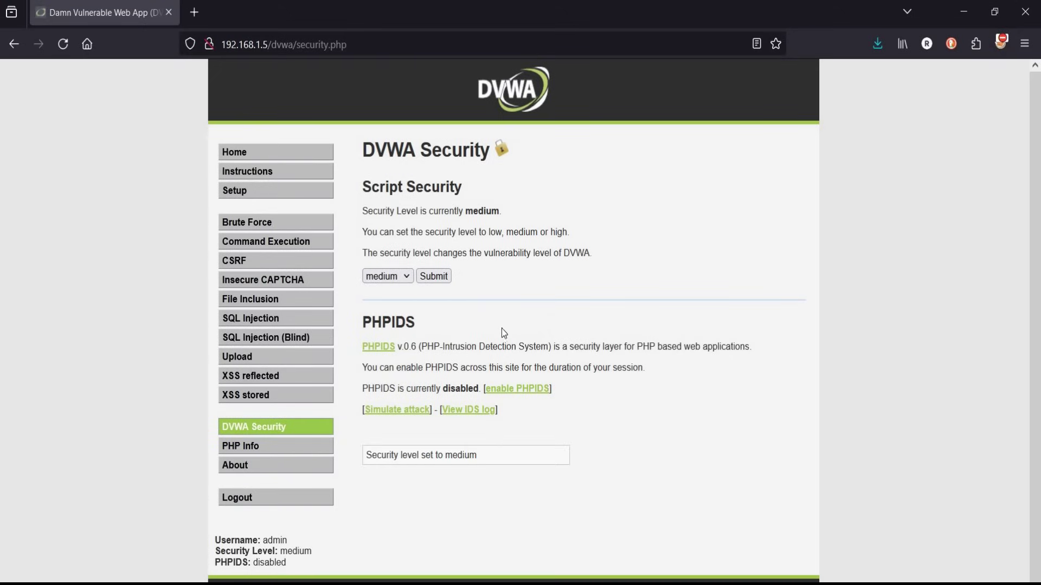
Upload 7.jpg on the File Upload page to hackable/uploads.
left_click(241, 358)
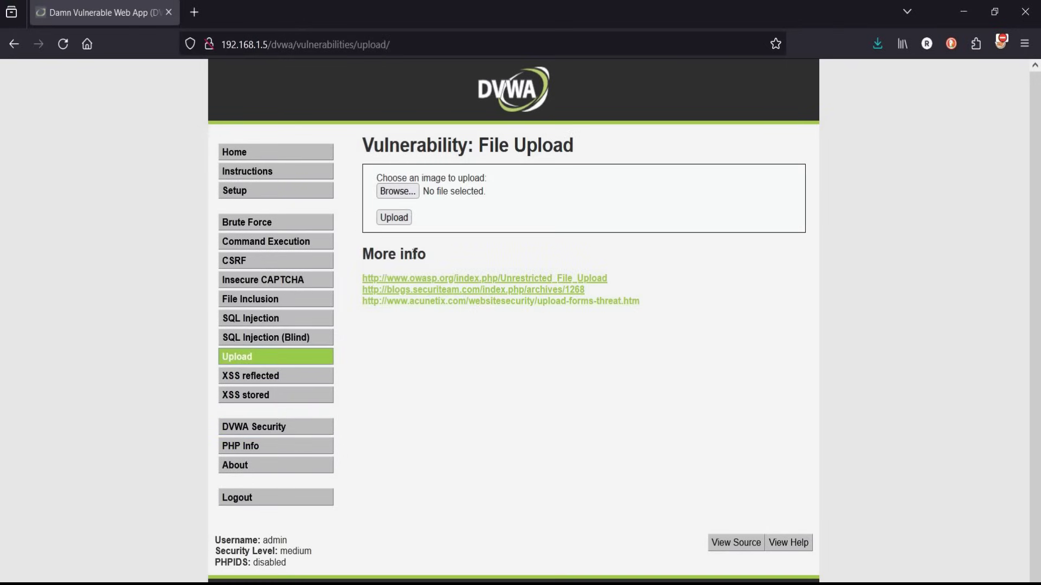
left_click(397, 191)
double_click(155, 114)
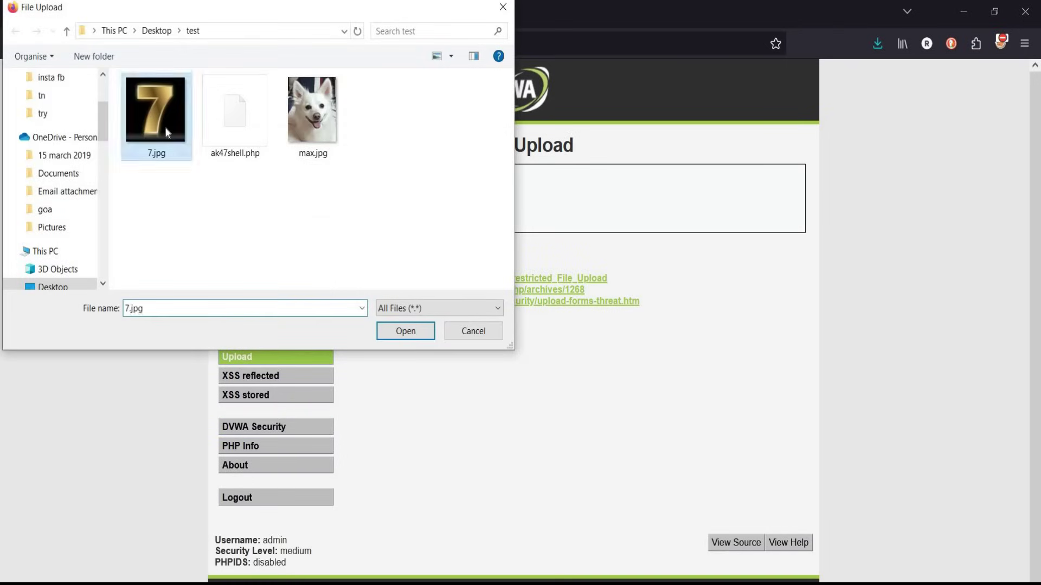
left_click(409, 220)
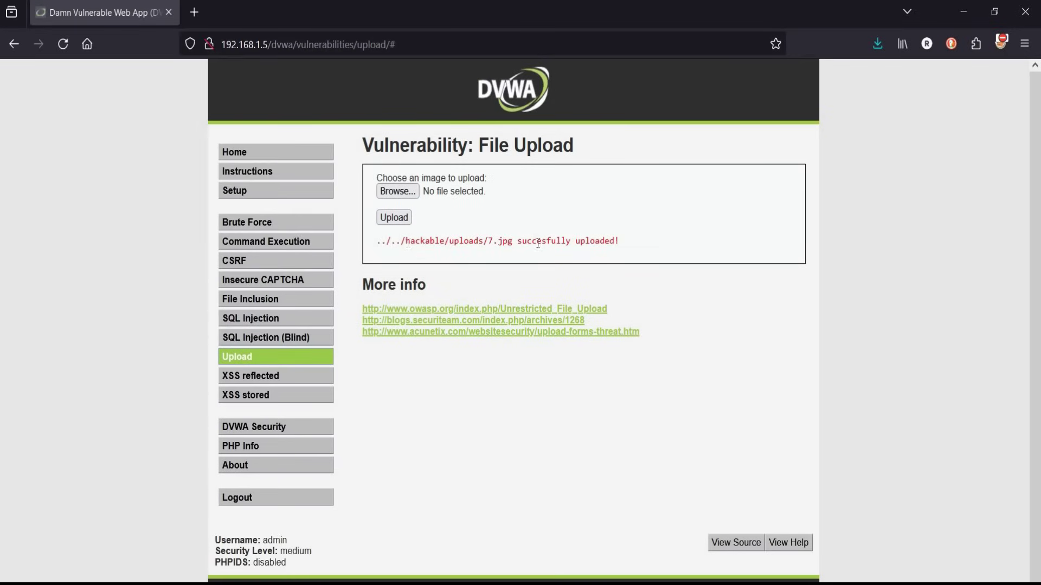
left_click_drag(406, 241, 577, 243)
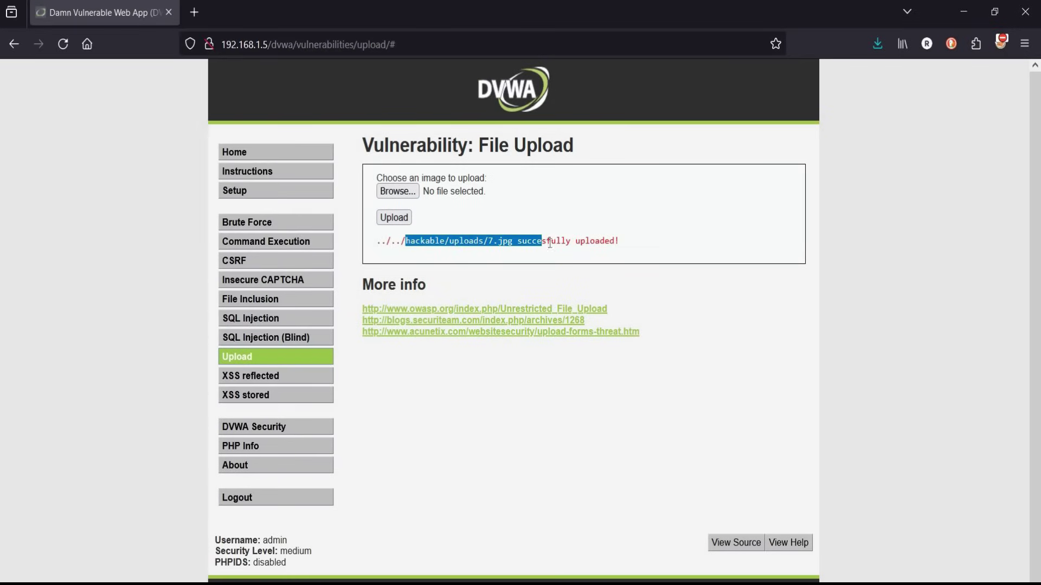
left_click(549, 191)
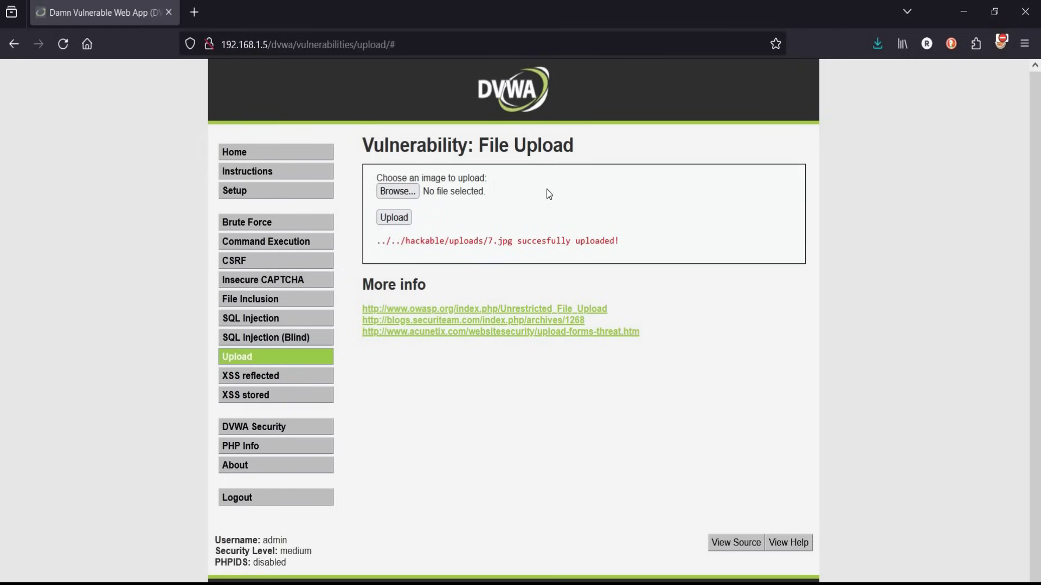
Download ak47shell.php from the shell-backdoor-list repo into the Desktop test folder.
left_click(194, 12)
type("backdoor")
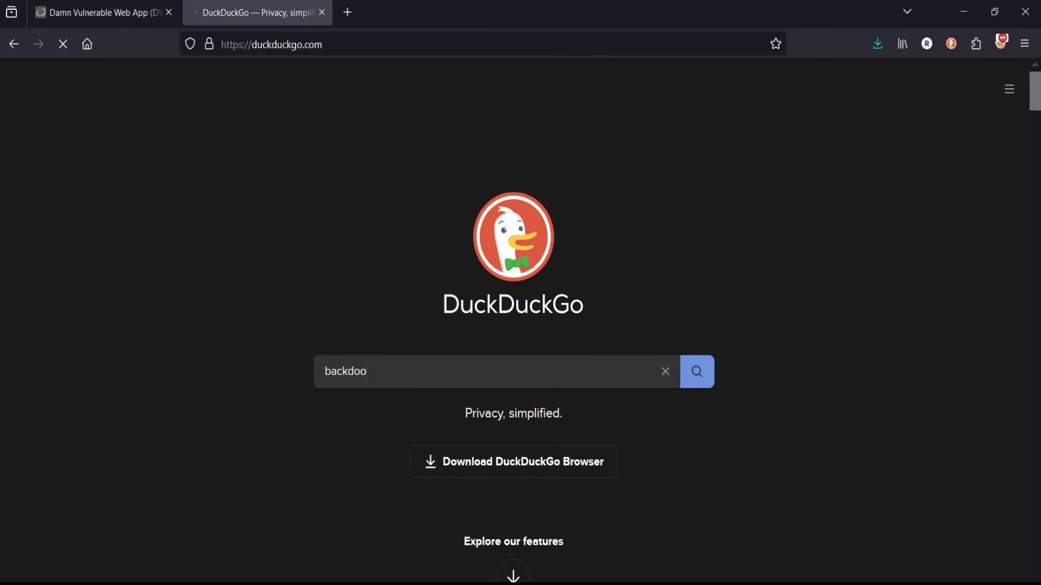
type("hub git")
type("hub")
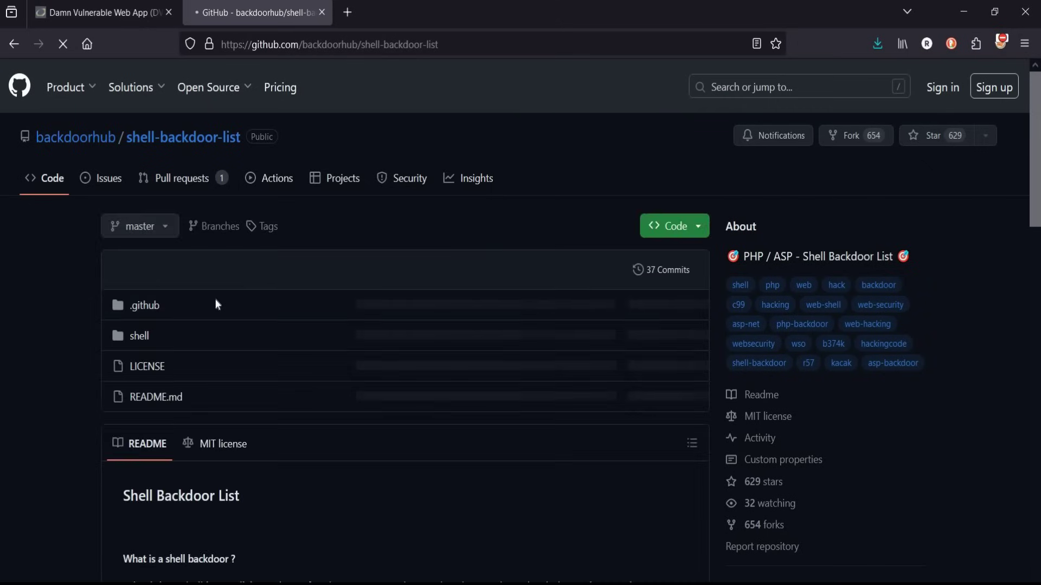
scroll(215, 299, "down", 4)
scroll(214, 299, "down", 4)
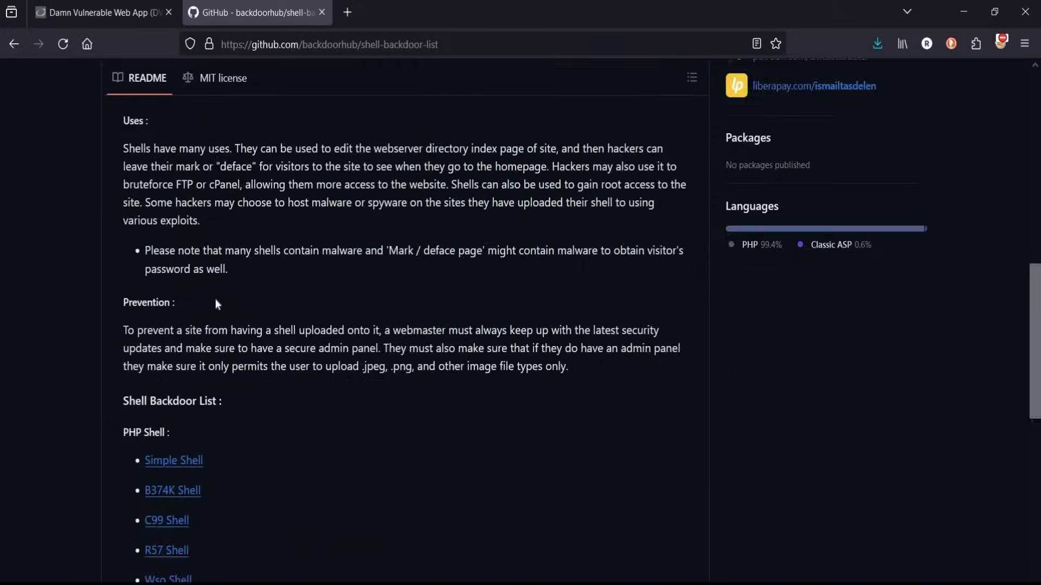
scroll(214, 299, "down", 3)
scroll(215, 298, "down", 2)
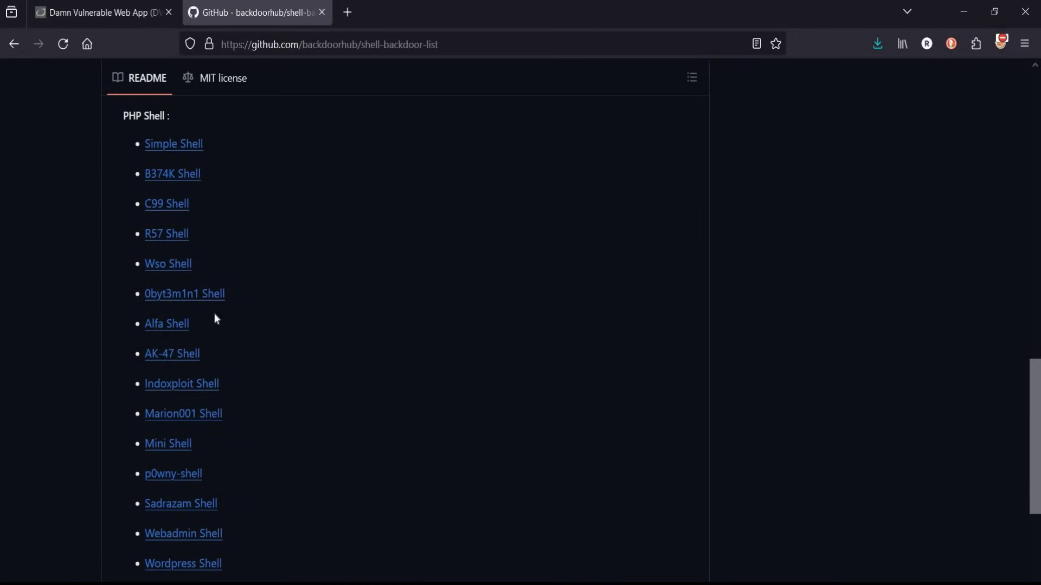
left_click(172, 353)
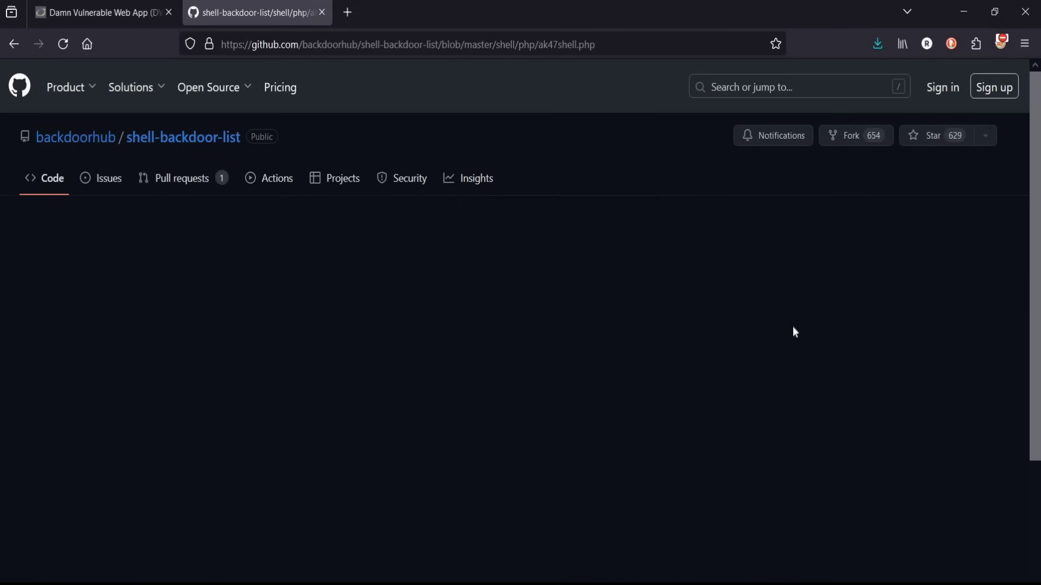
left_click(980, 307)
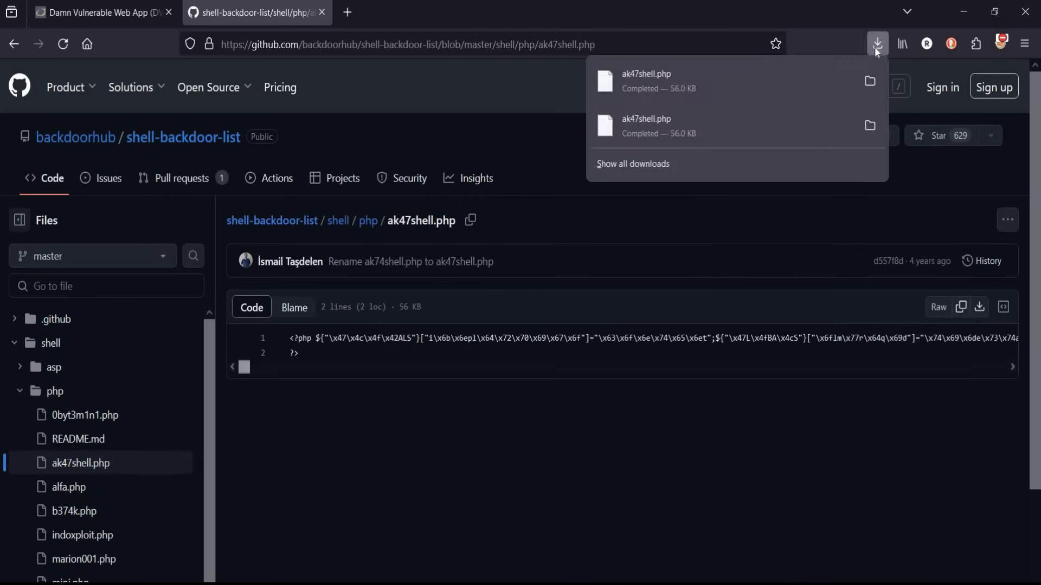
left_click(874, 85)
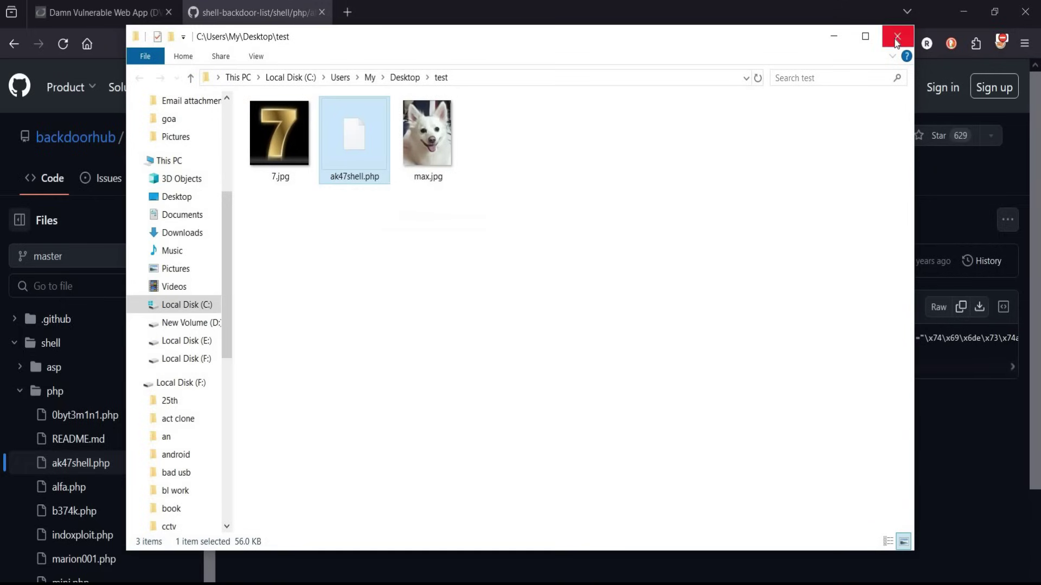
left_click(897, 38)
left_click(322, 12)
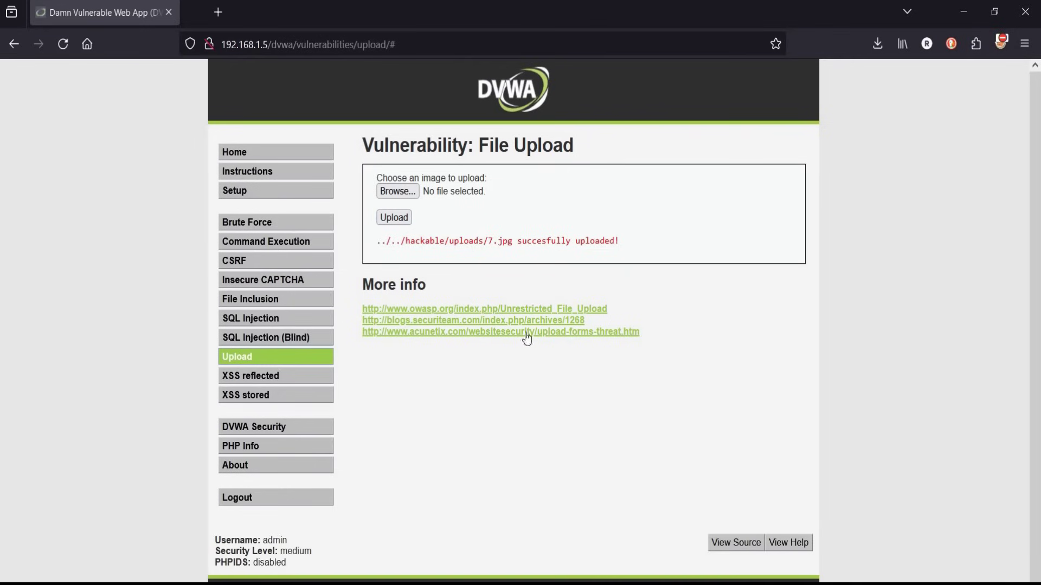
left_click(726, 545)
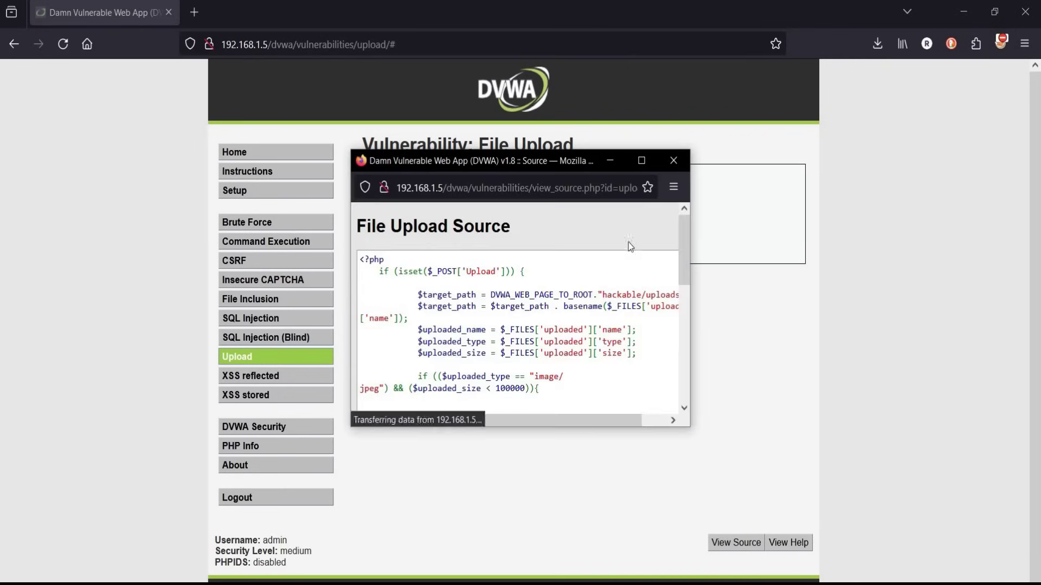
left_click(641, 160)
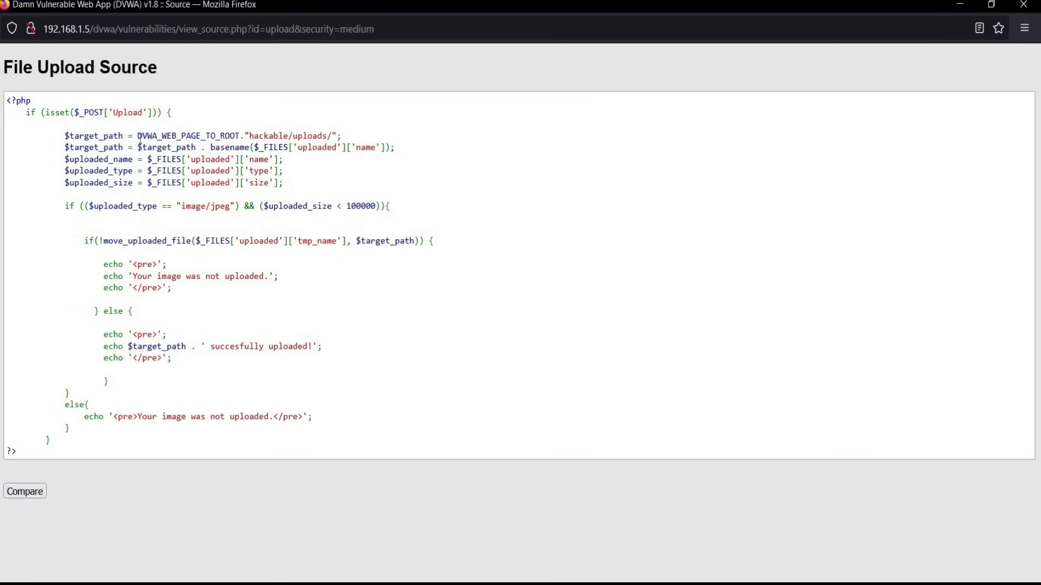
mouse_move(137, 137)
left_mouse_down()
mouse_move(331, 164)
mouse_move(332, 213)
left_mouse_up()
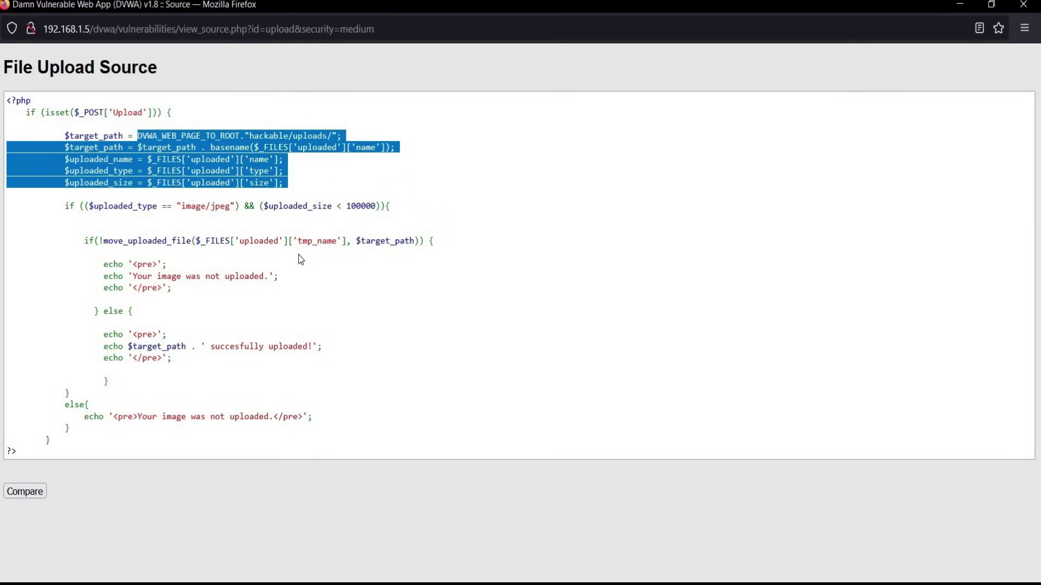
left_click(180, 326)
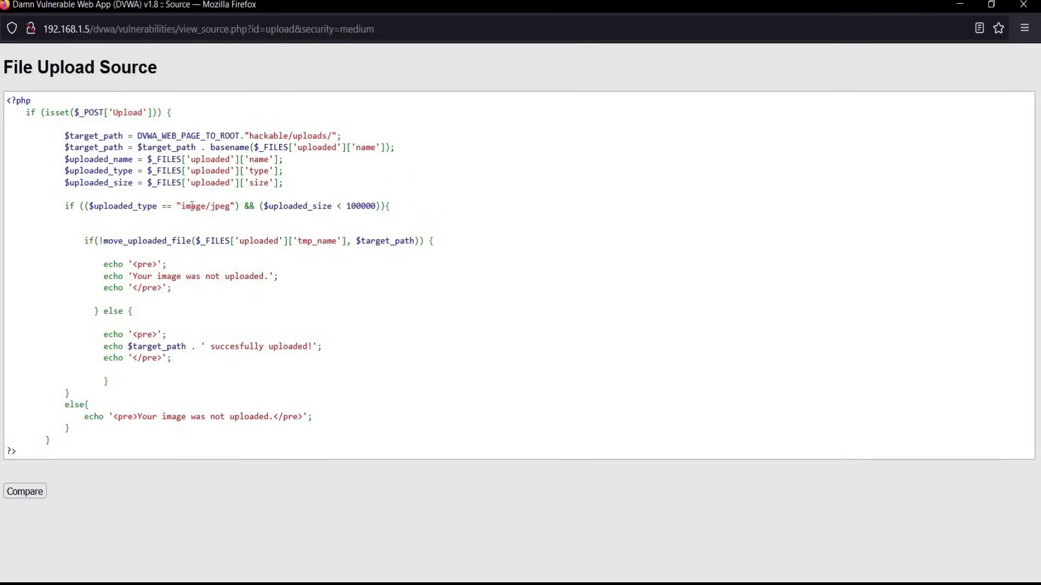
left_click_drag(177, 206, 232, 205)
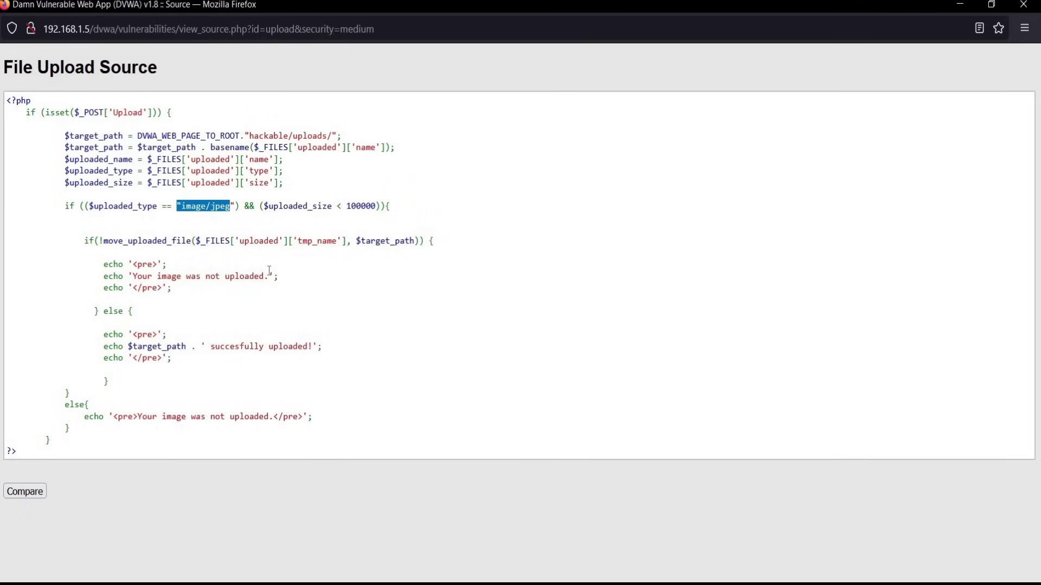
left_click(1023, 5)
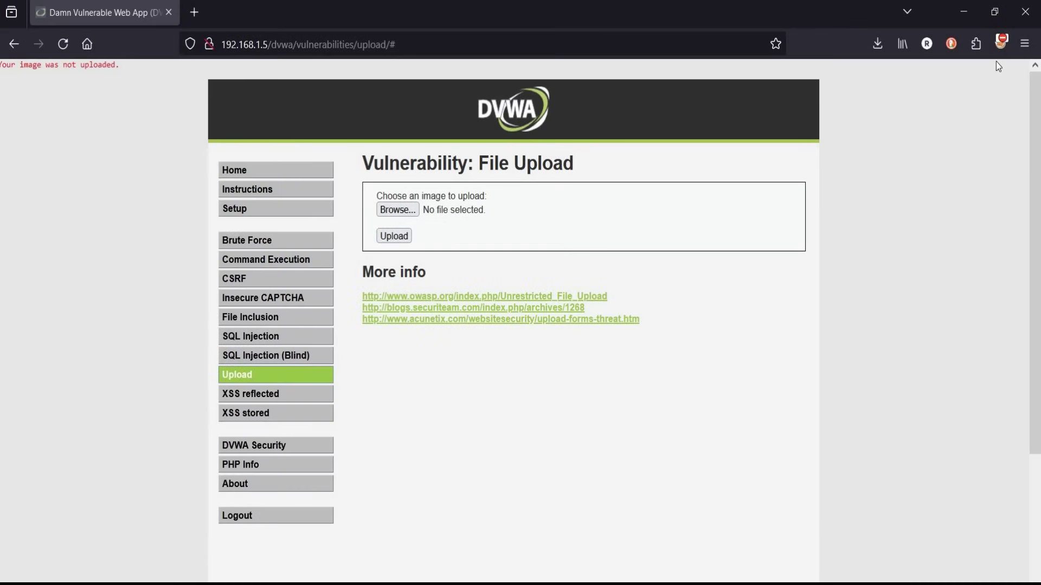
Route Firefox traffic through the Burp proxy.
left_click(1004, 45)
left_click(891, 122)
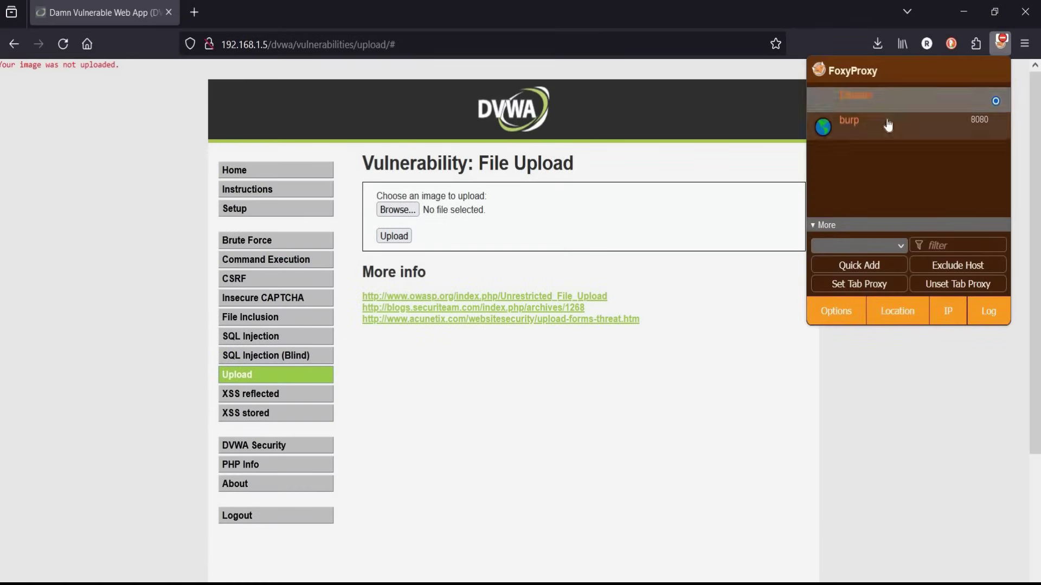
left_click(760, 348)
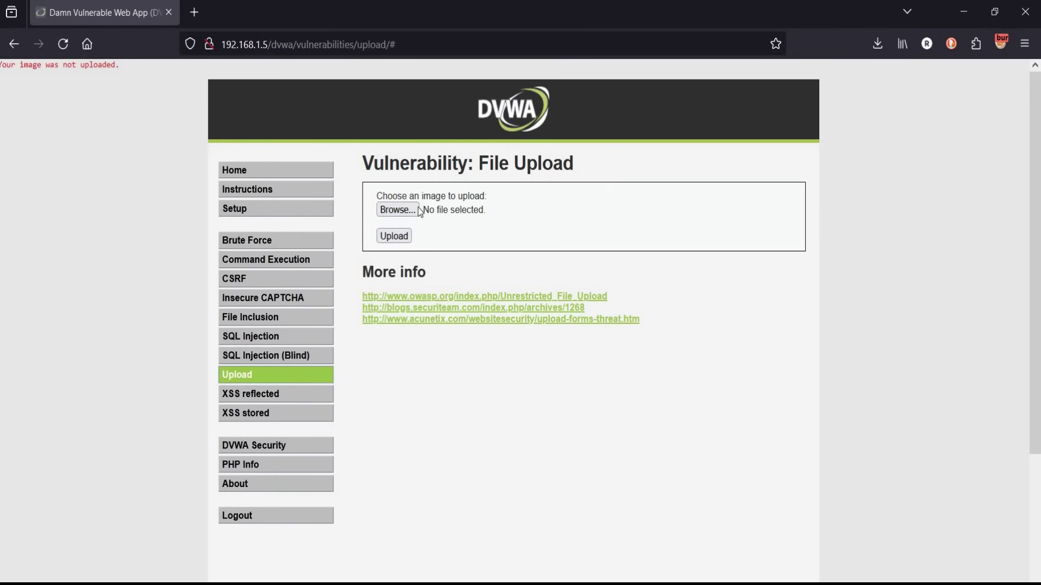
Choose ak47shell.php and submit it through DVWA's File Upload form.
left_click(397, 210)
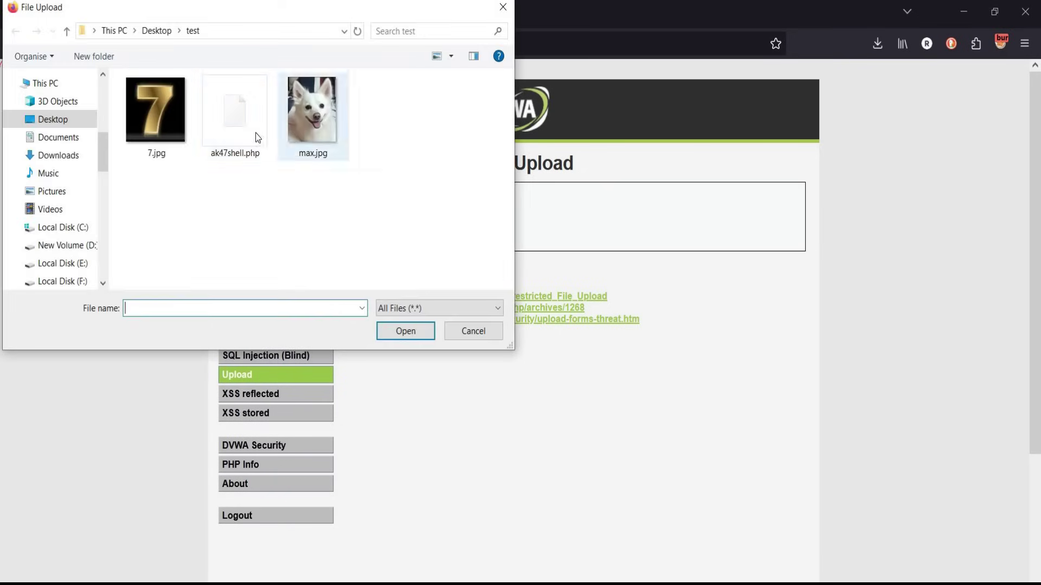
left_click(234, 118)
double_click(249, 130)
left_click(394, 237)
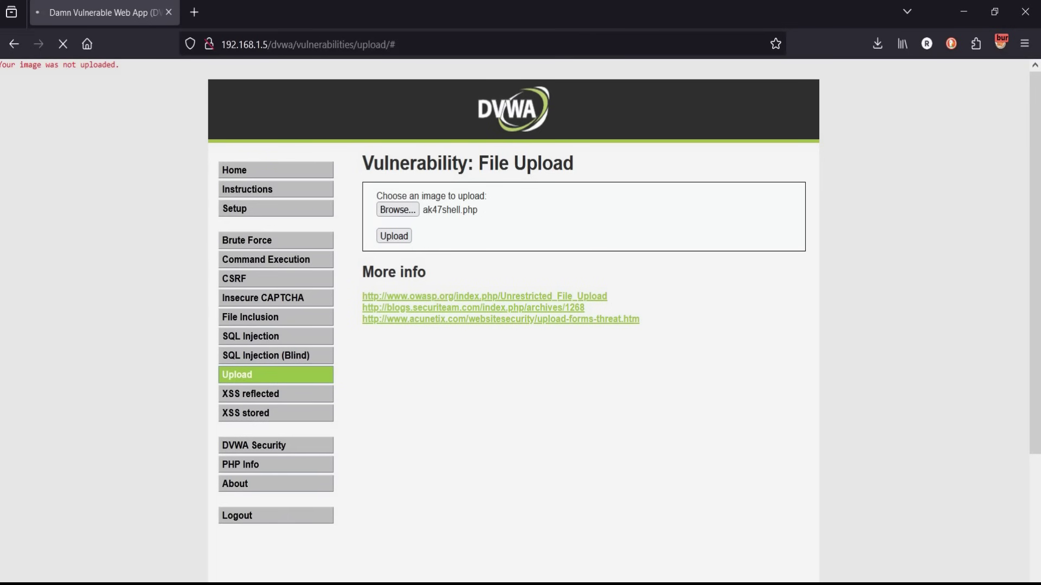
Change the intercepted upload's Content-Type from application/octet-stream to image/jpeg and forward it.
key("alt+Tab")
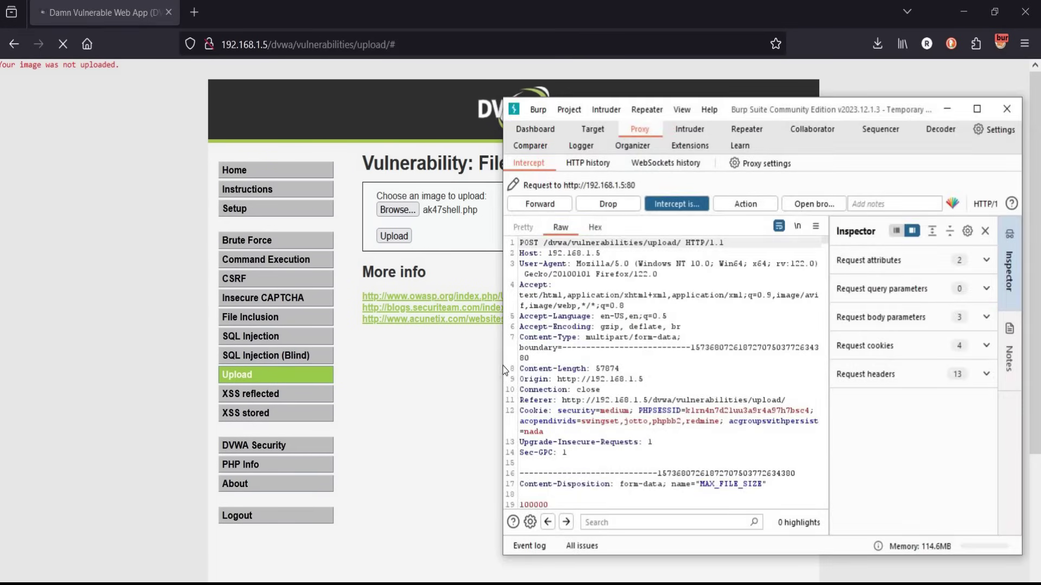
left_click_drag(502, 368, 263, 342)
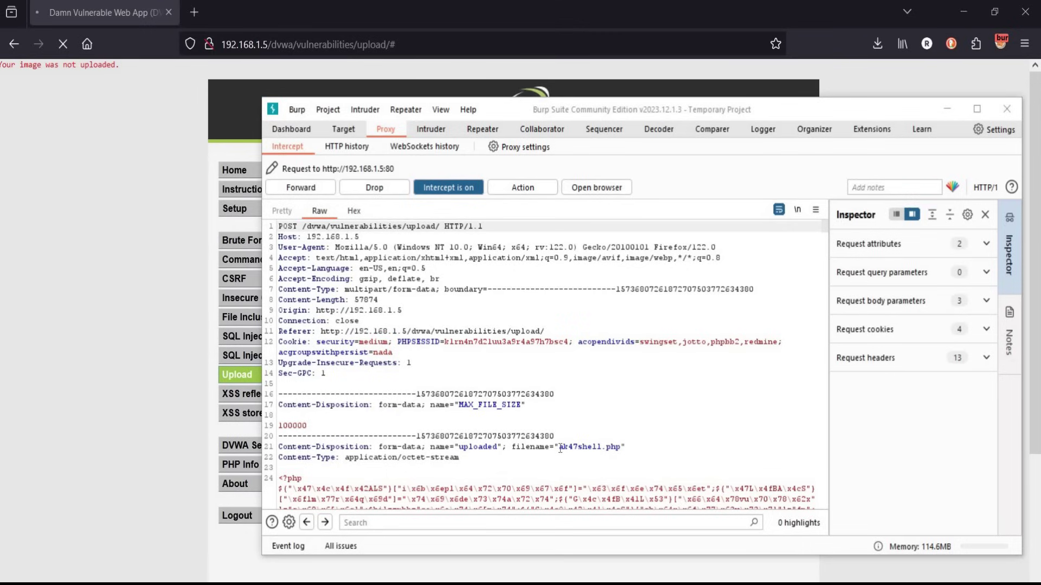
left_click_drag(560, 448, 621, 449)
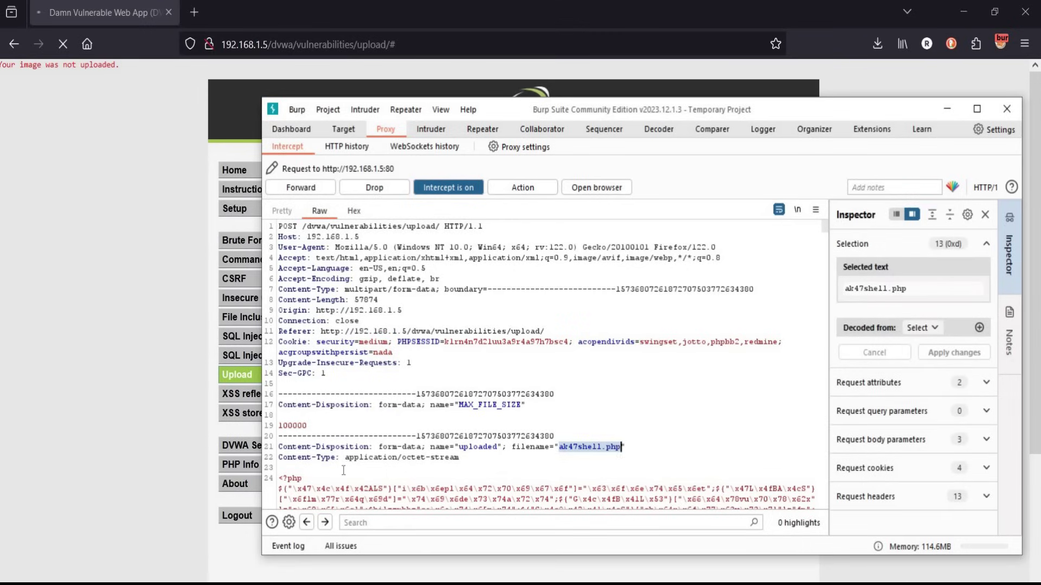
left_click_drag(346, 458, 461, 458)
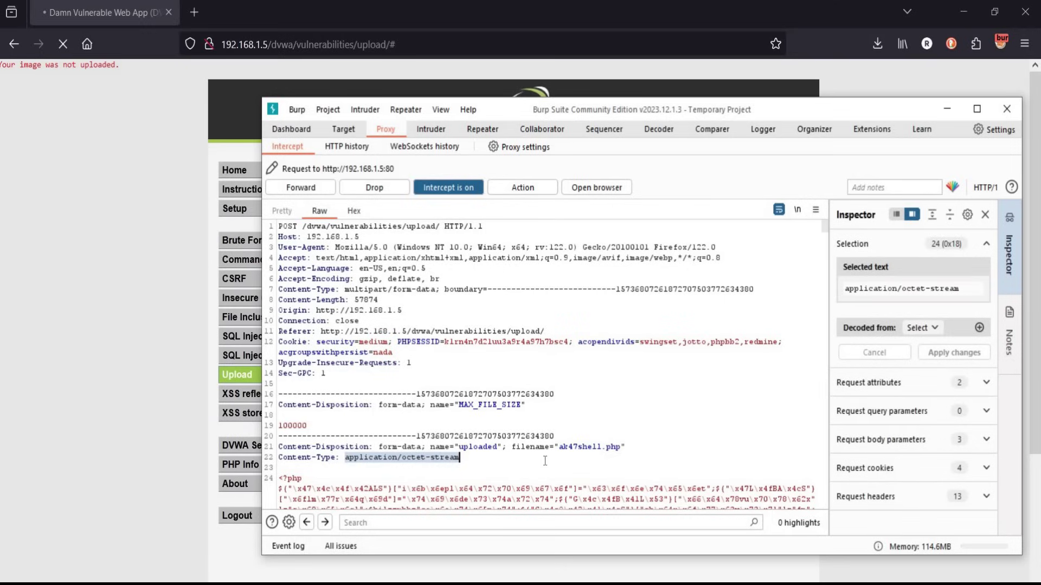
type("image")
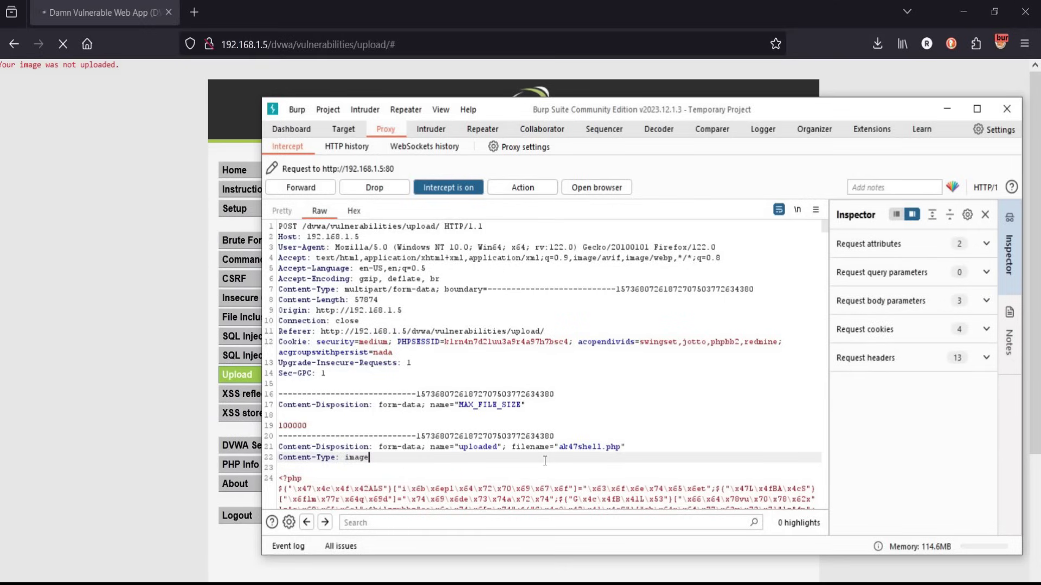
type("/j")
type("peg")
left_click_drag(651, 107, 560, 76)
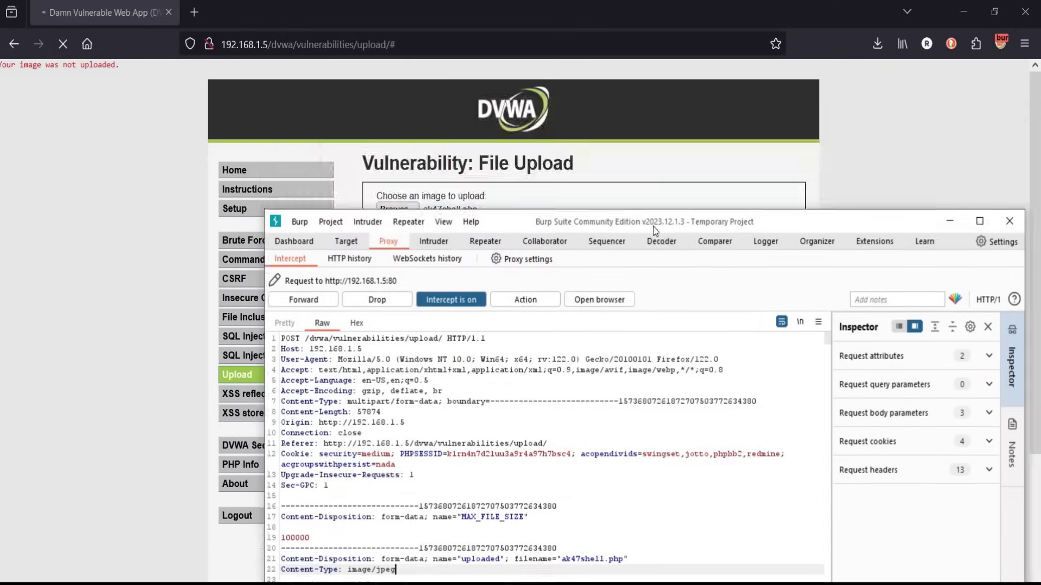
left_click_drag(170, 69, 450, 114)
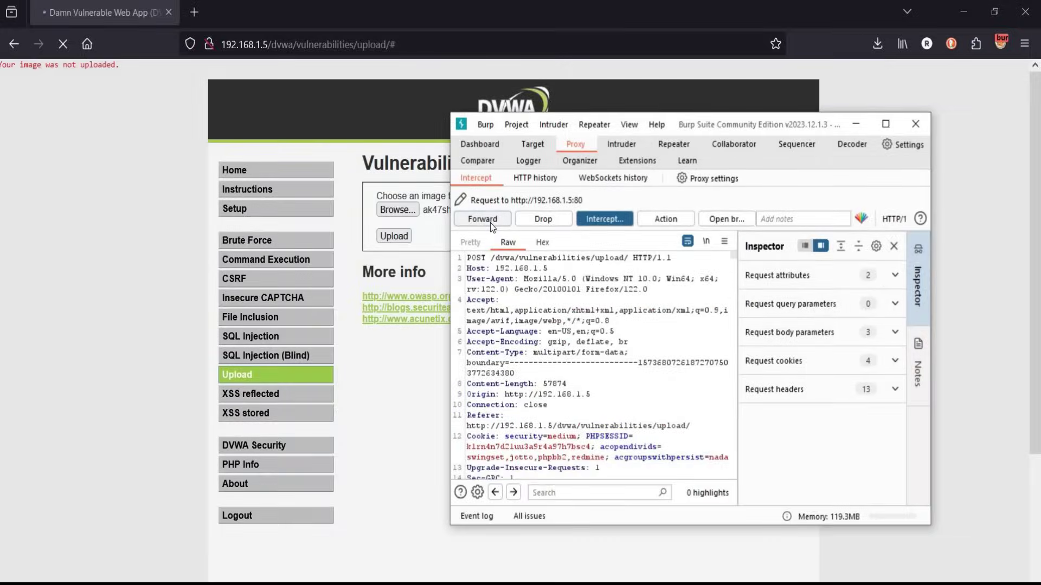
left_click(482, 219)
Turn Burp interception off and copy the uploaded path hackable/uploads/ak47shell.php.
left_click(603, 219)
key("alt+Tab")
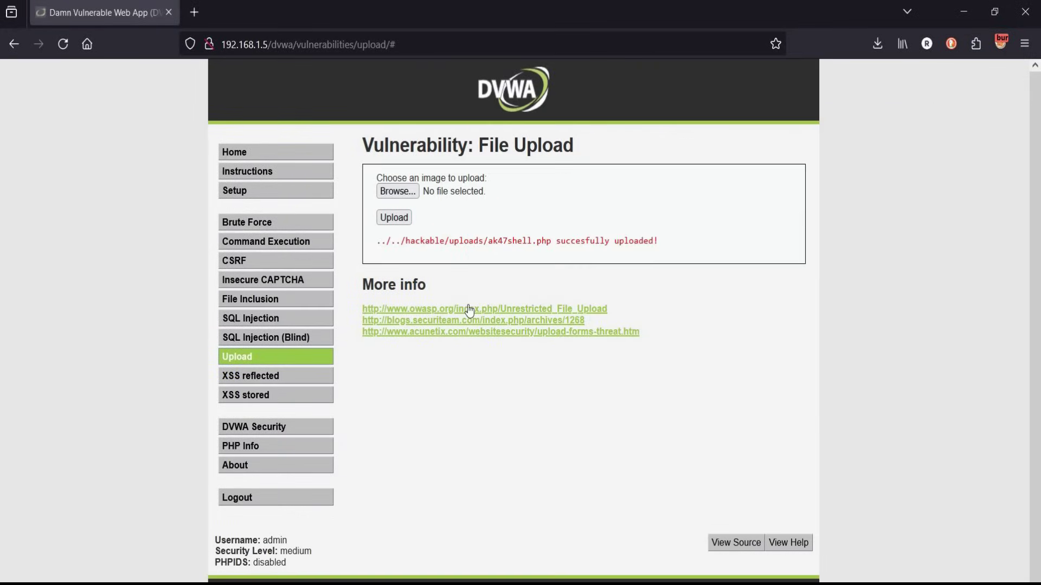
left_click_drag(405, 241, 553, 242)
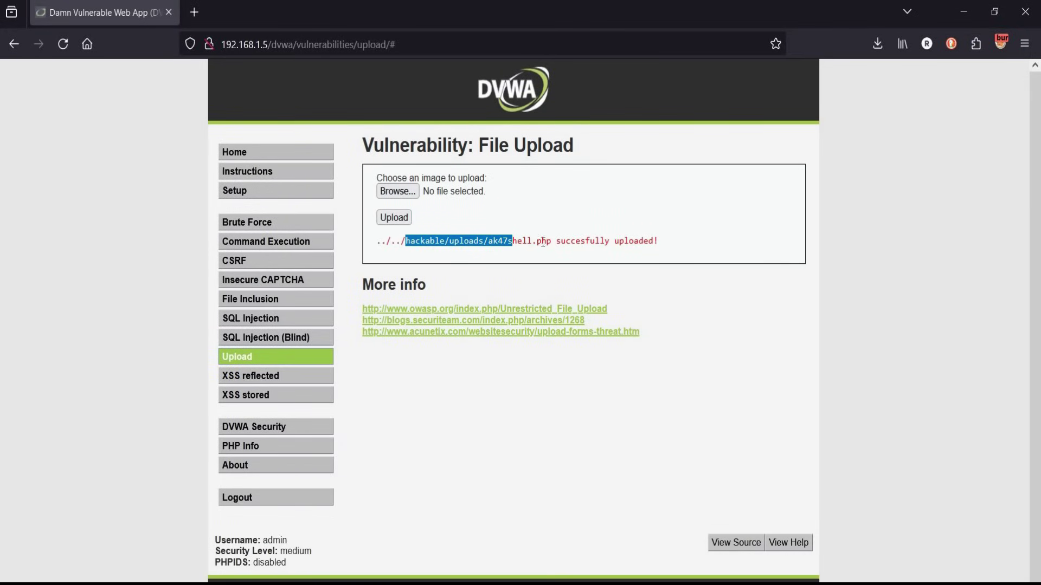
right_click(538, 241)
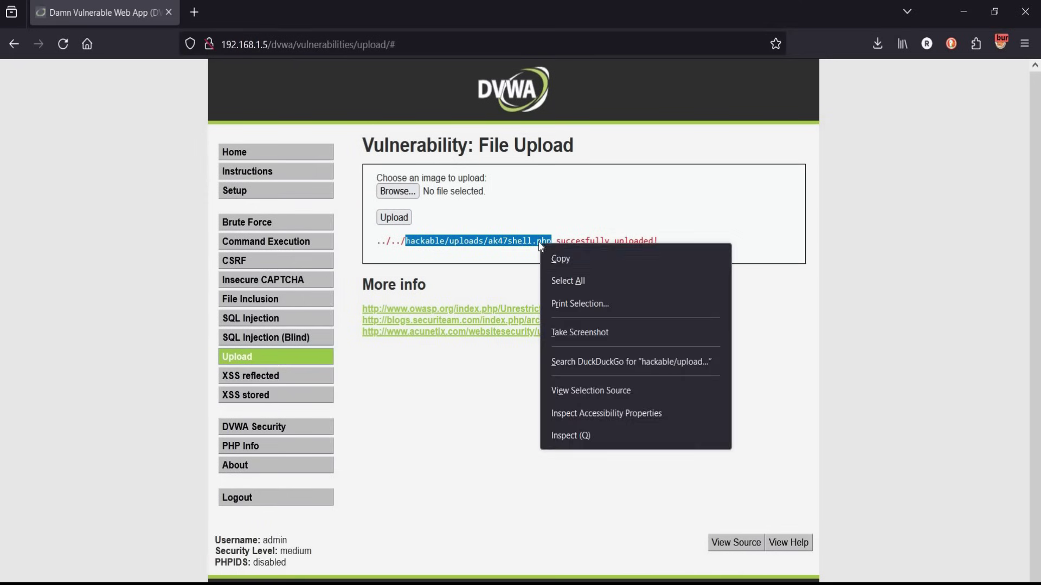
left_click(561, 257)
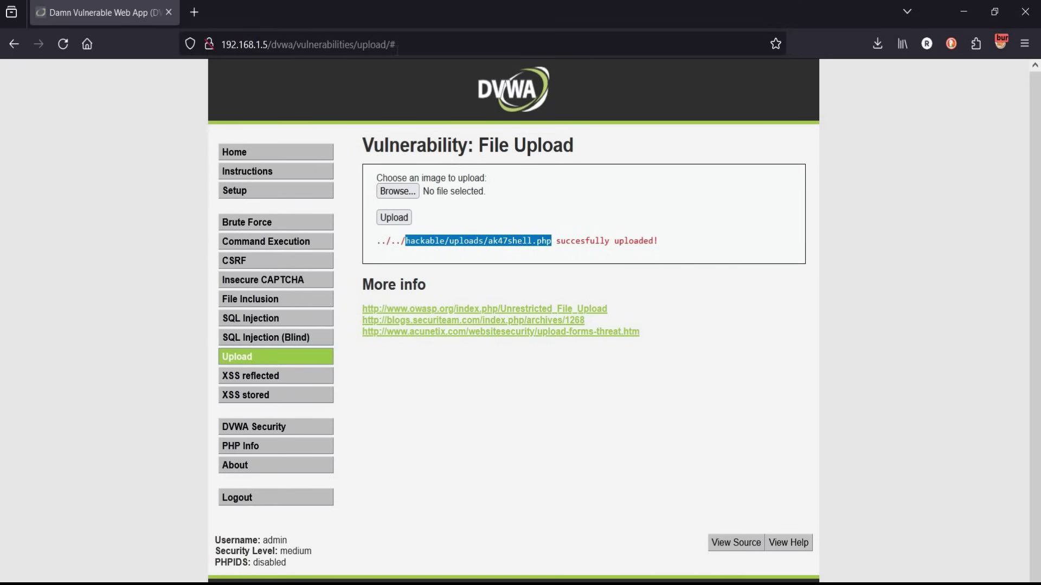
Load 192.168.1.5/dvwa/hackable/uploads/ak47shell.php in the address bar.
left_click_drag(297, 44, 395, 44)
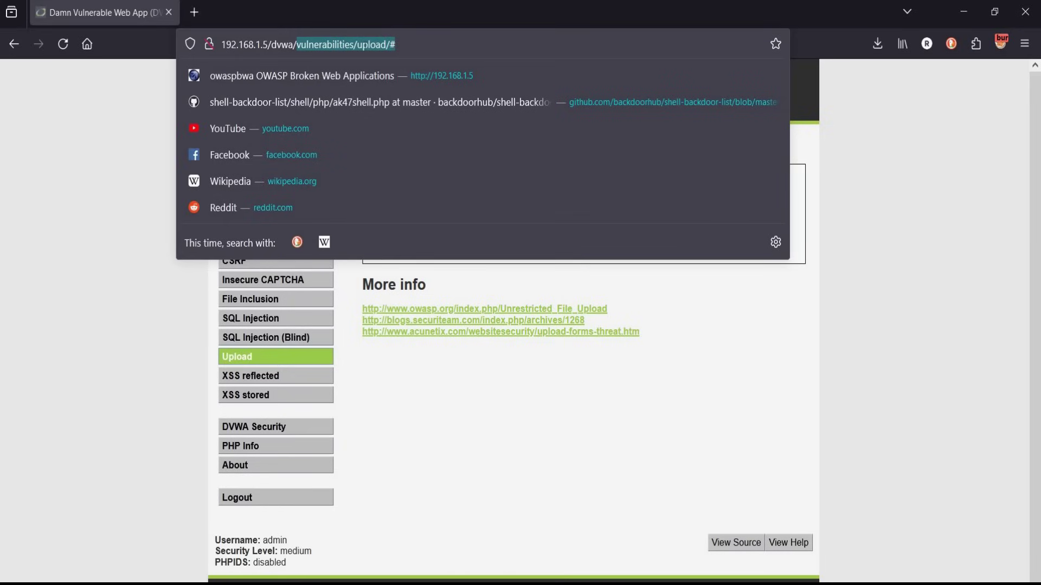
right_click(366, 46)
left_click(388, 162)
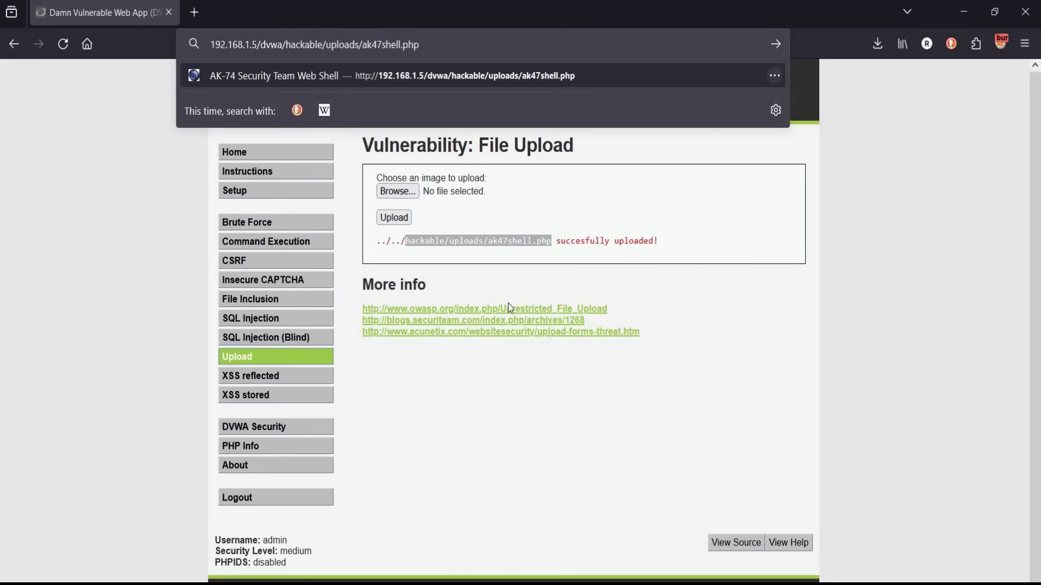
key("Return")
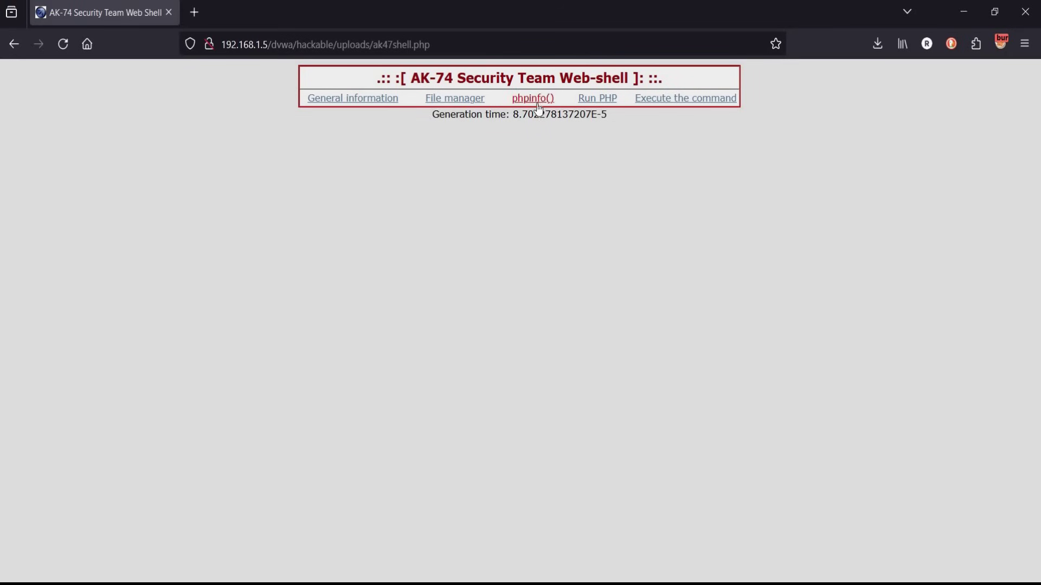
Run whoami in the web shell, which returns www-data.
left_click(685, 98)
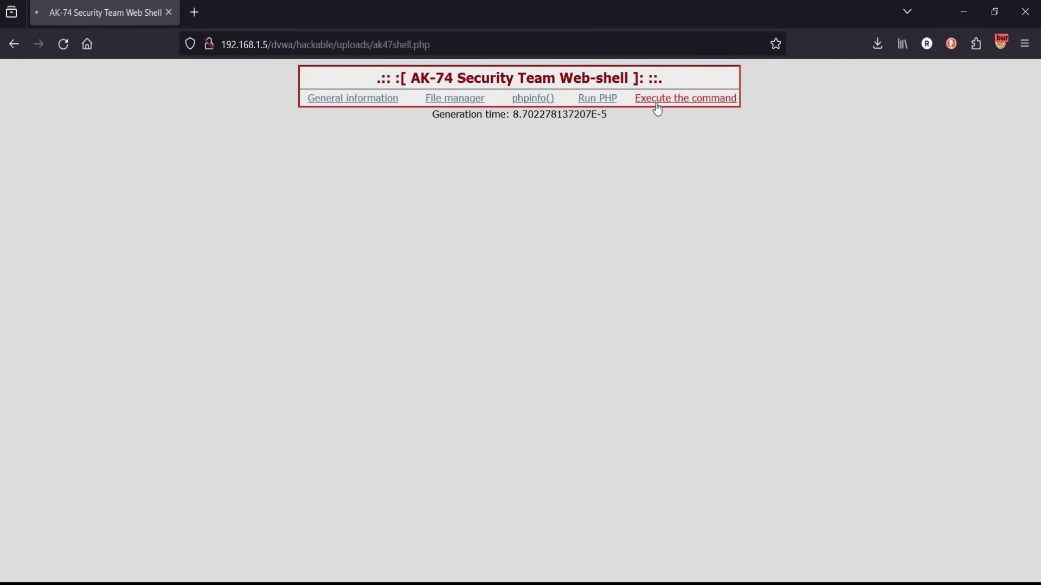
left_click(423, 151)
type("whoami")
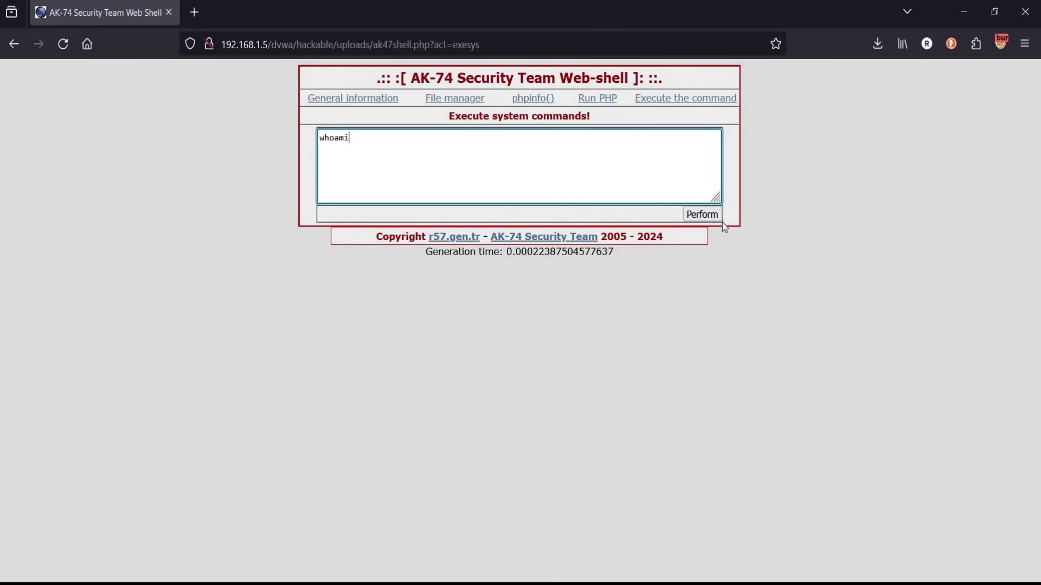
left_click(708, 216)
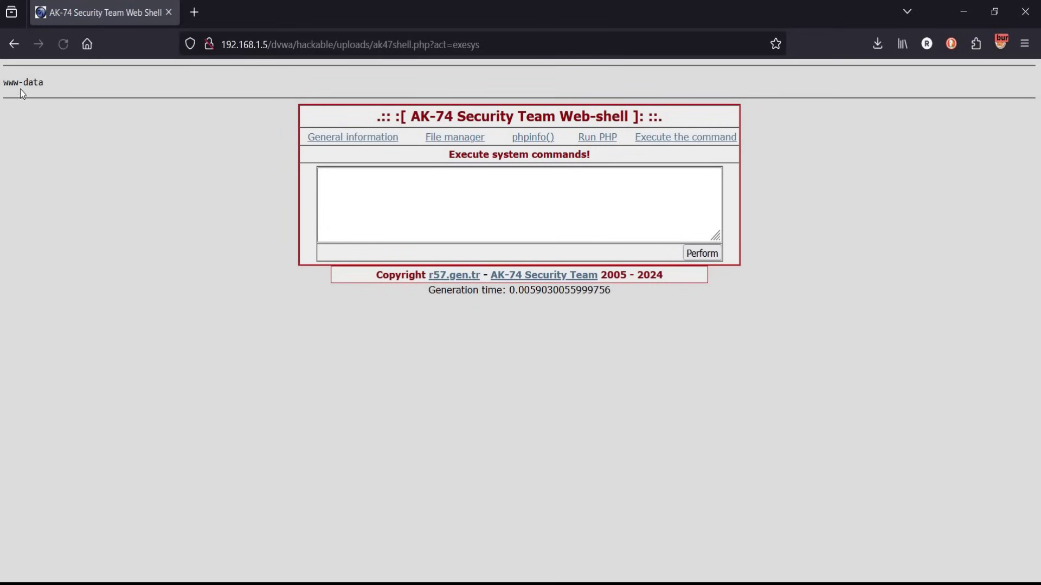
List the uploads folder with ls -las, then view general server information.
left_click(337, 179)
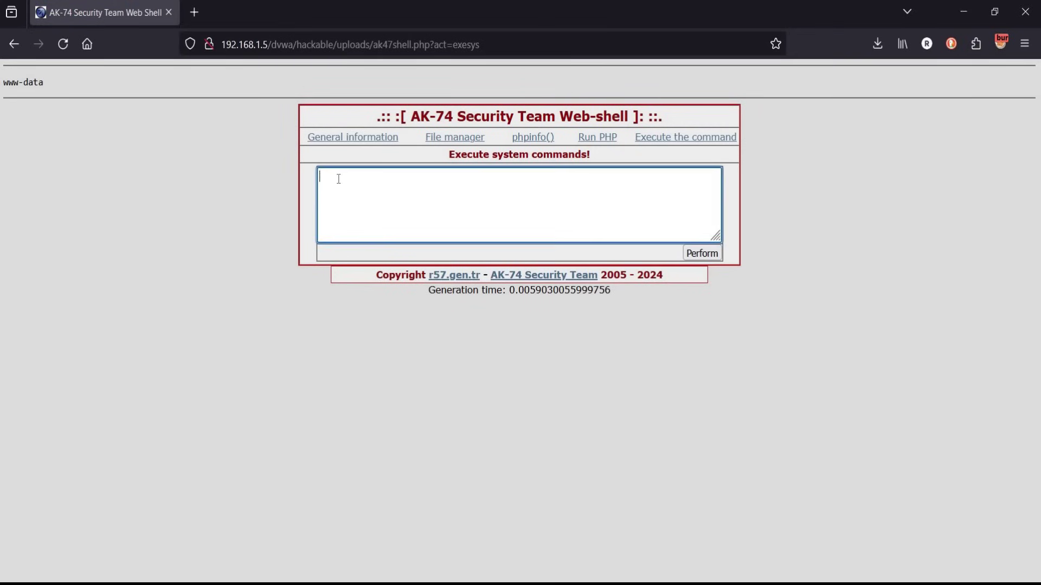
type("ls -")
type("las")
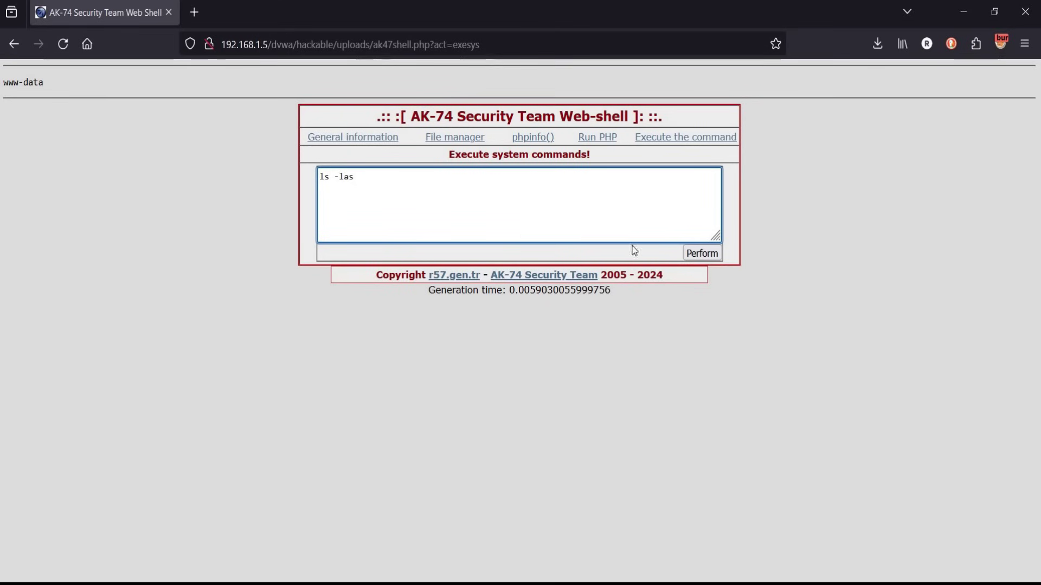
left_click(702, 254)
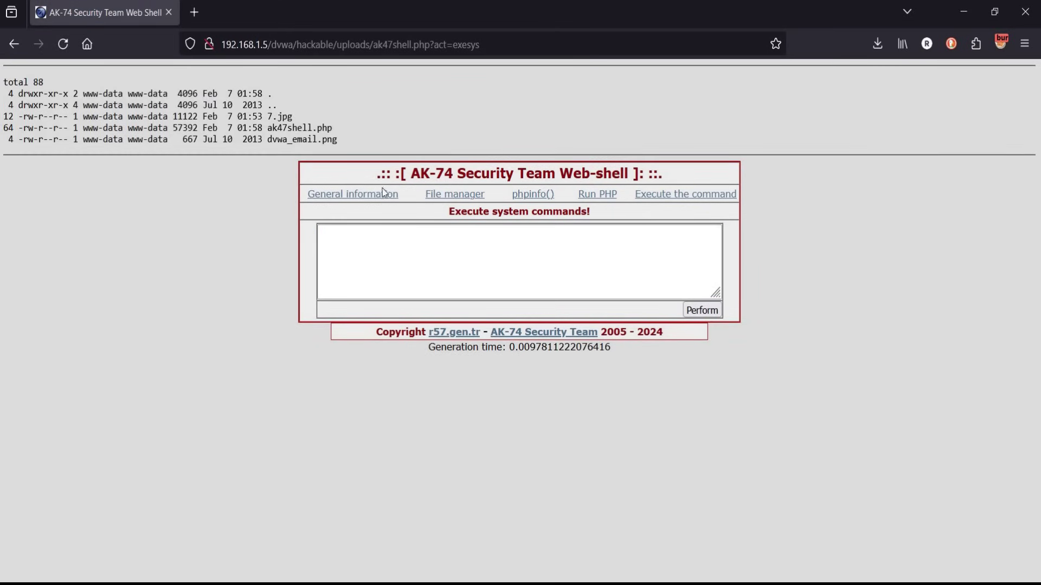
left_click(365, 195)
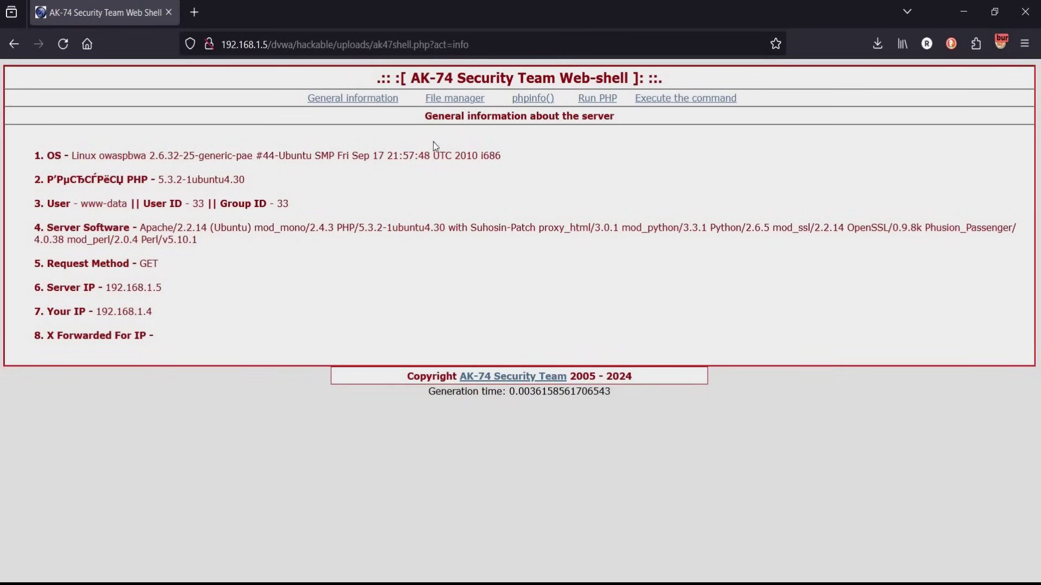
Browse /var/www in the file manager, open phpinfo in a new tab, return to DVWA.
left_click(437, 101)
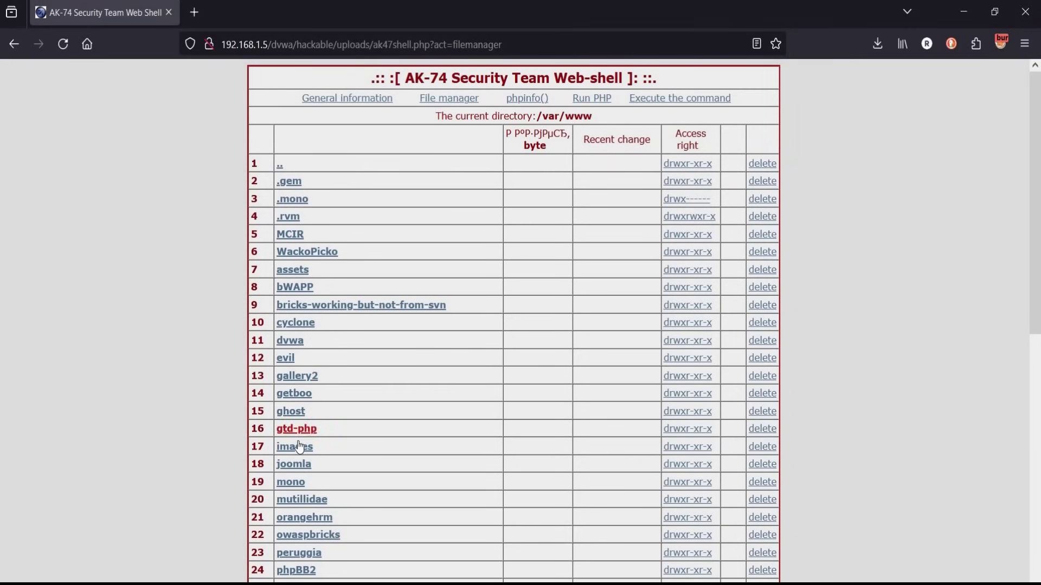
middle_click(526, 99)
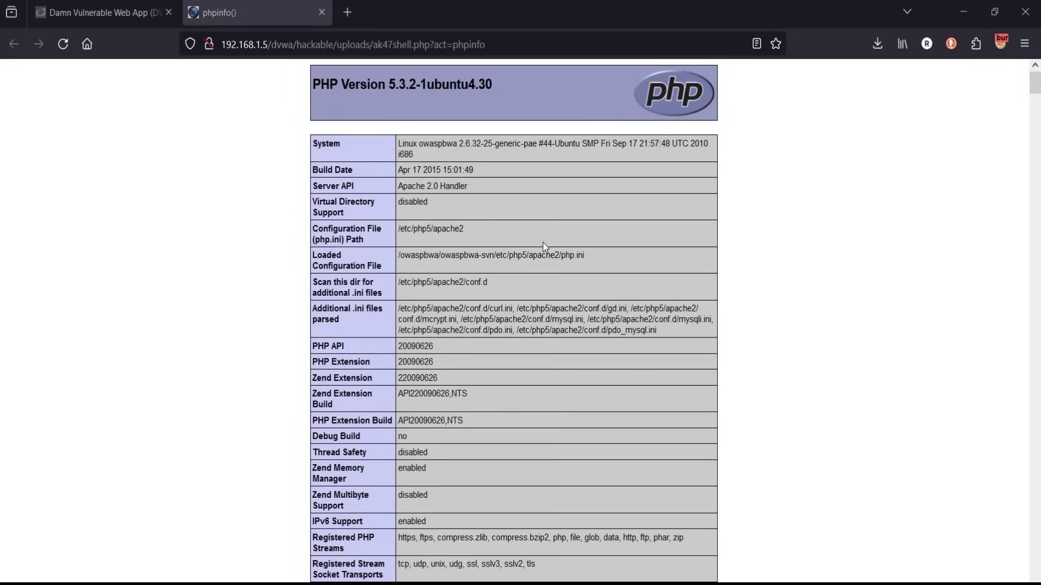
left_click(68, 9)
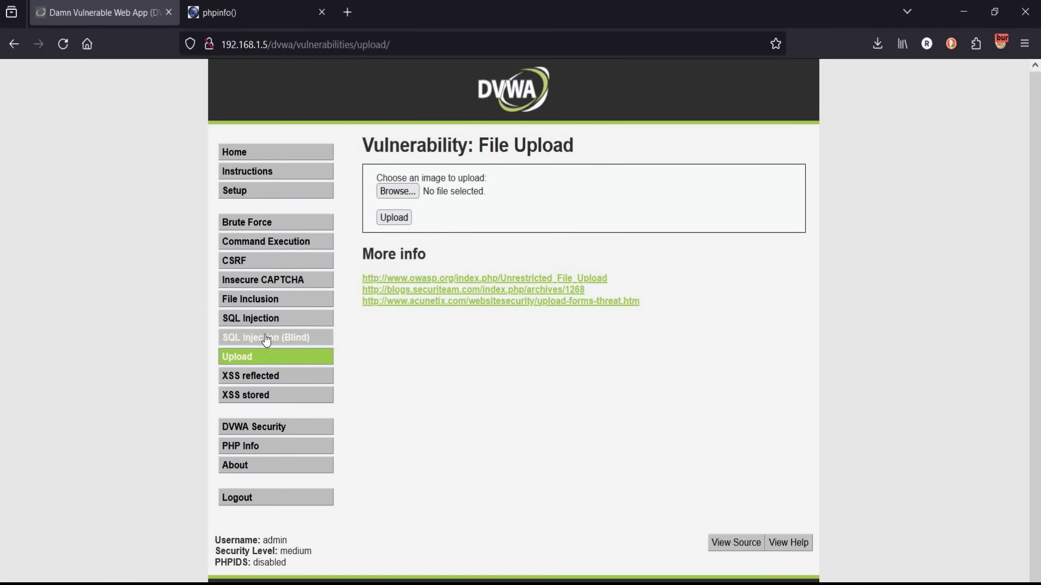